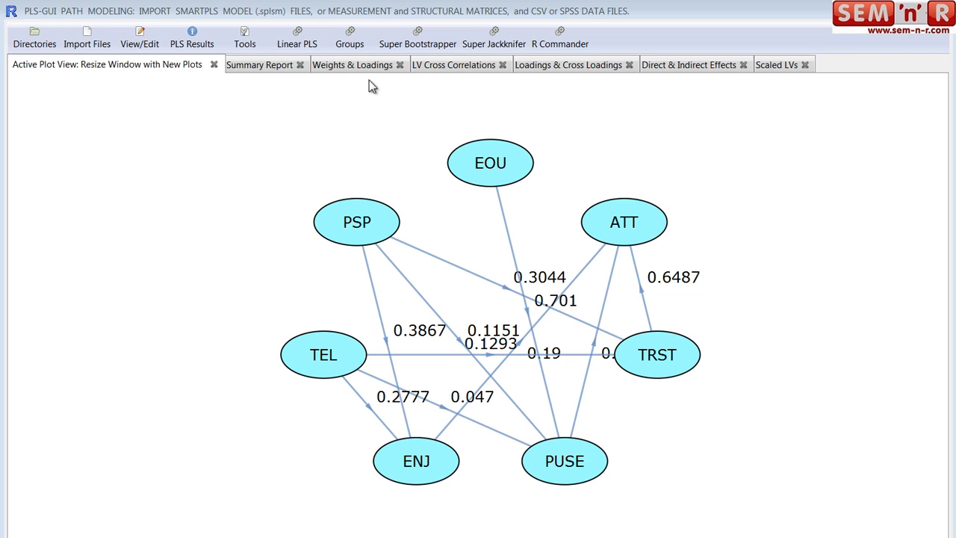
Bring R Commander forward and reposition it so its output pane is visible
mouse_move(224, 537)
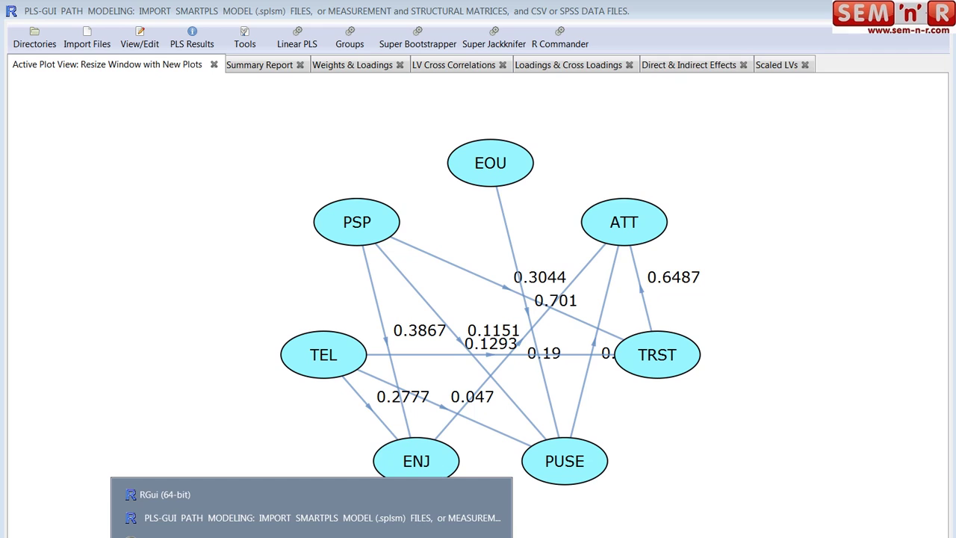
click(194, 535)
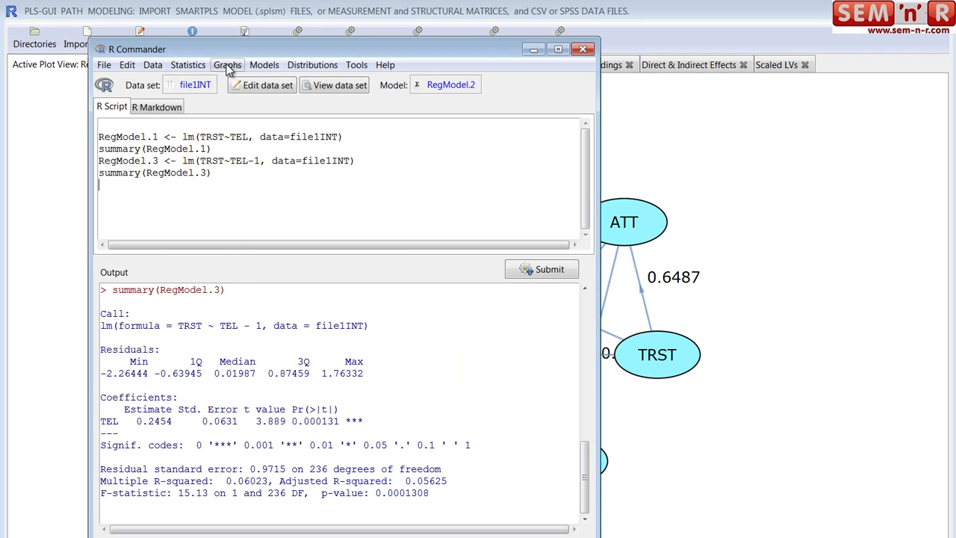
drag(286, 45, 323, 336)
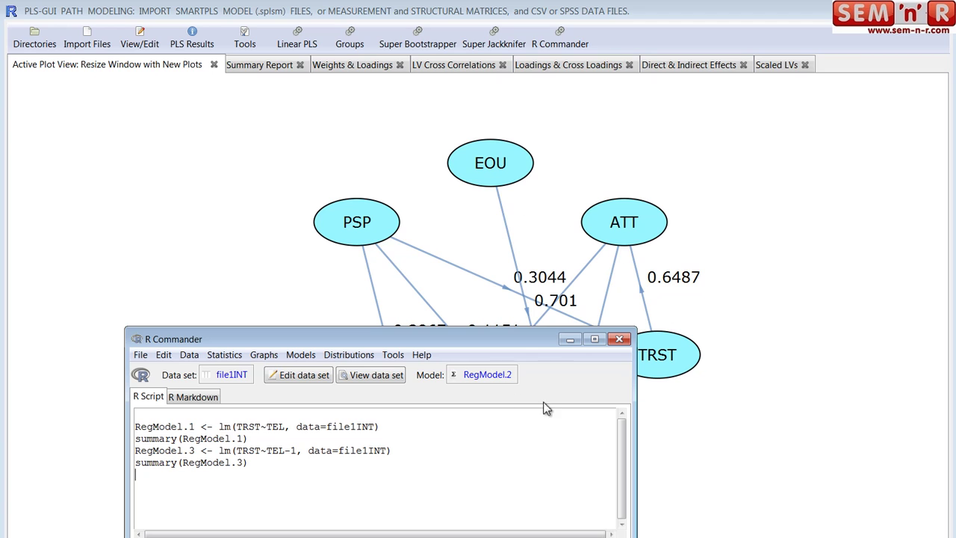
drag(438, 336, 451, 83)
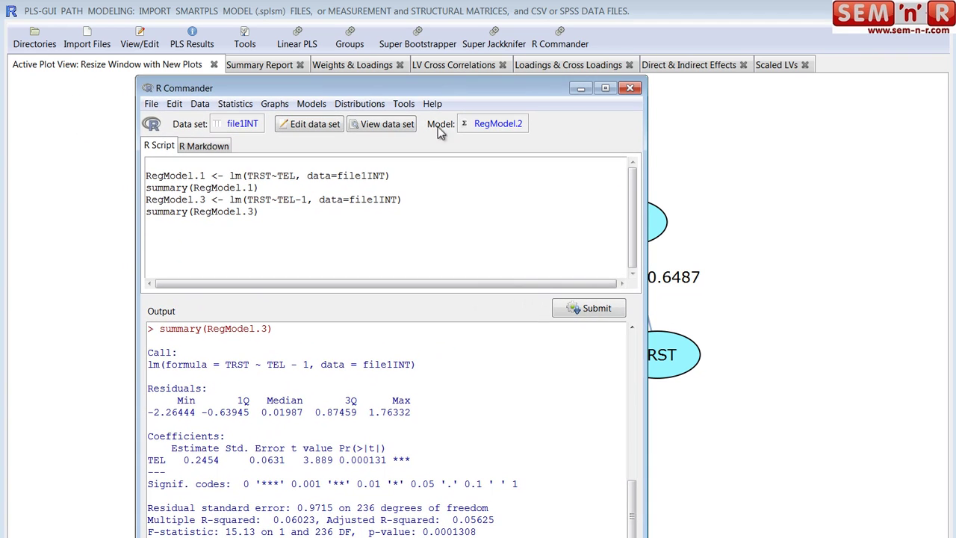
Draw a file1INT scatterplot with TRST on the x-axis and TEL on the y-axis
click(273, 104)
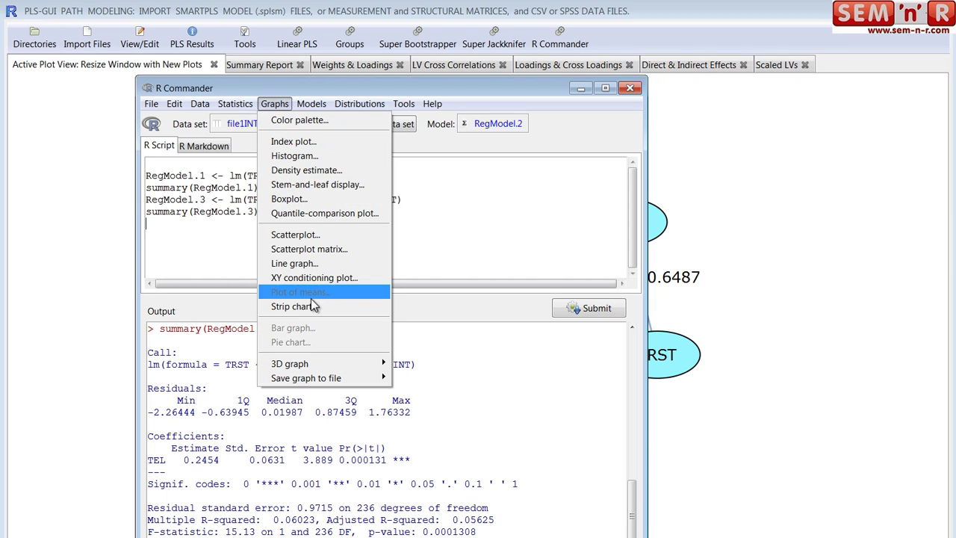
click(302, 235)
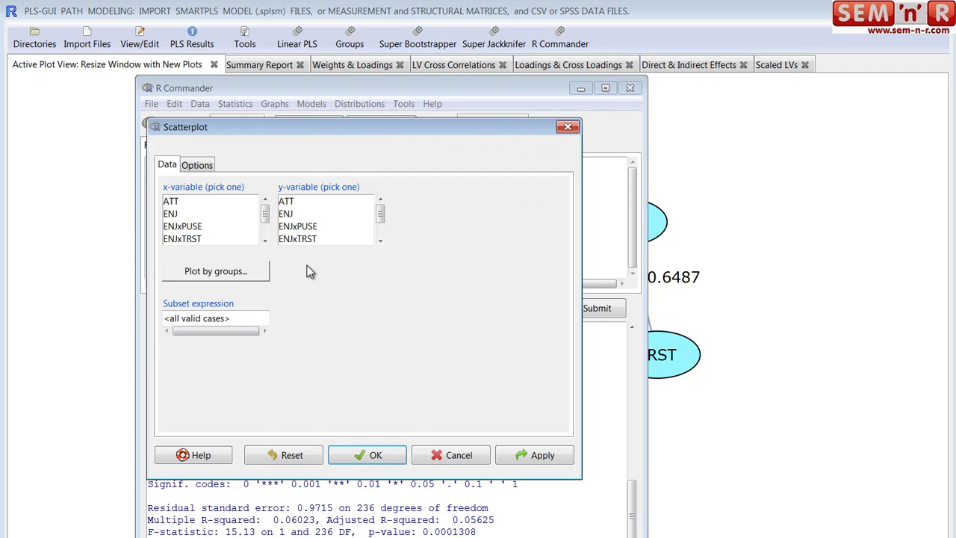
drag(265, 214, 268, 234)
click(171, 239)
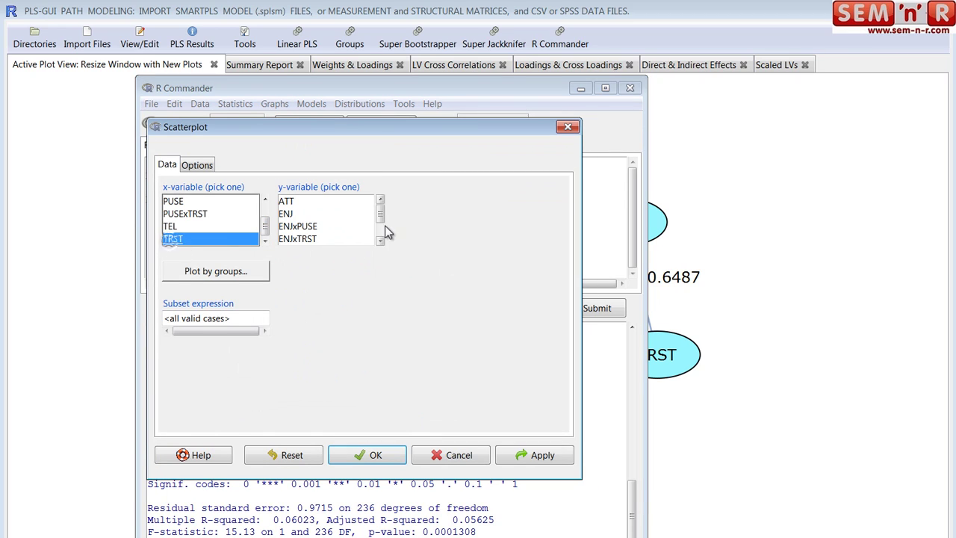
drag(379, 214, 381, 228)
click(291, 226)
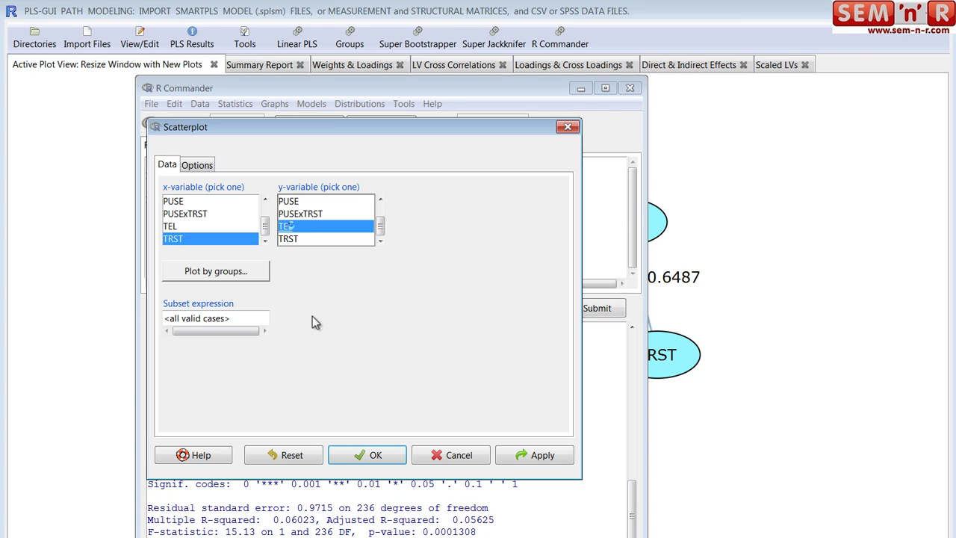
click(371, 455)
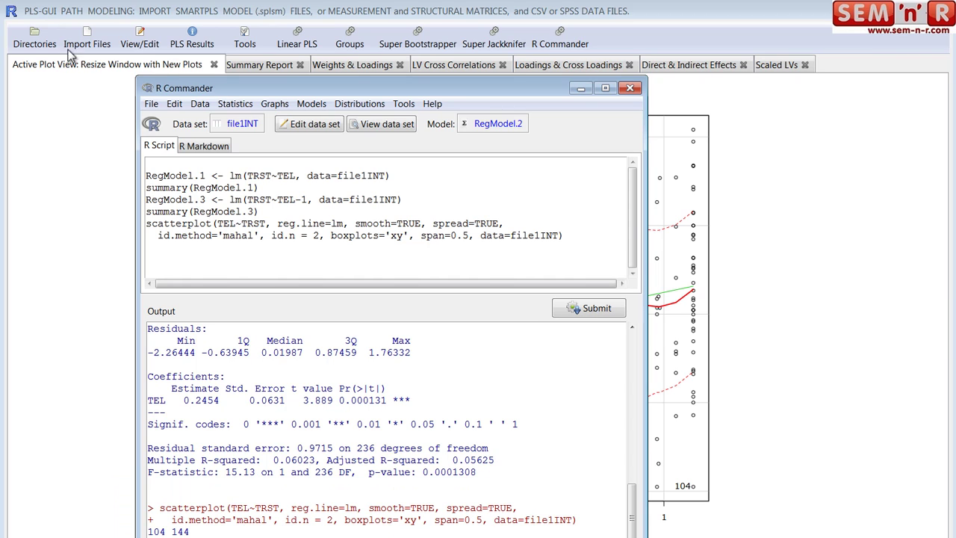
click(782, 142)
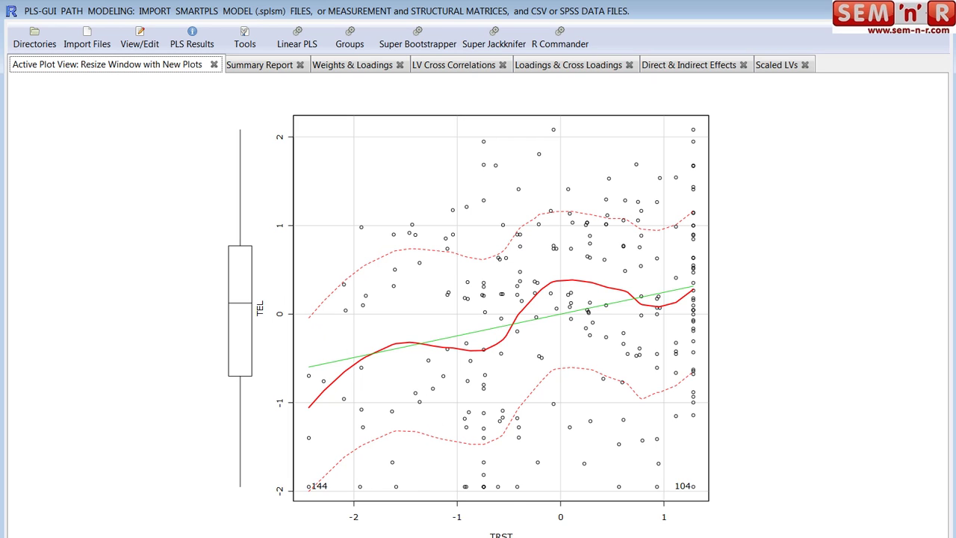
click(312, 537)
Redraw the scatterplot with TEL on the x-axis and TRST on the y-axis
click(224, 536)
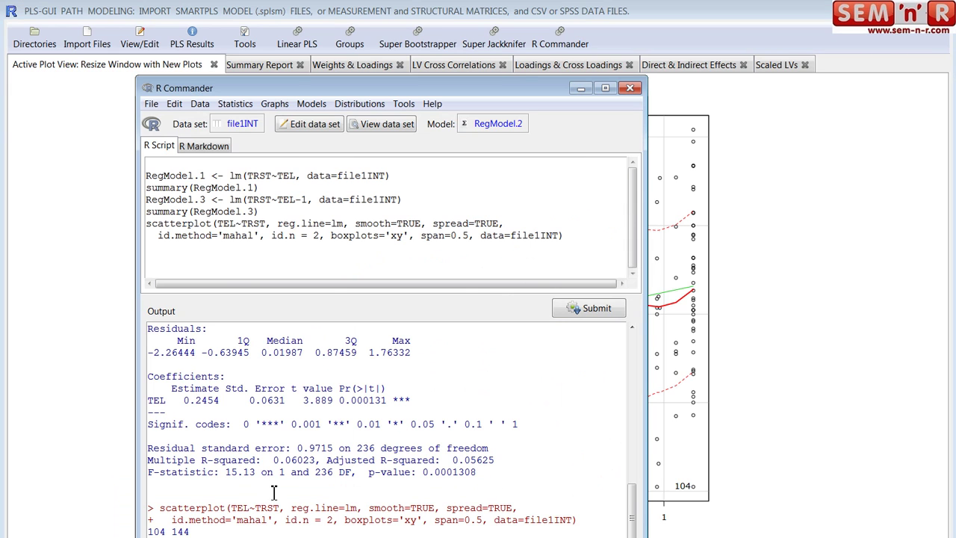
click(274, 104)
click(303, 236)
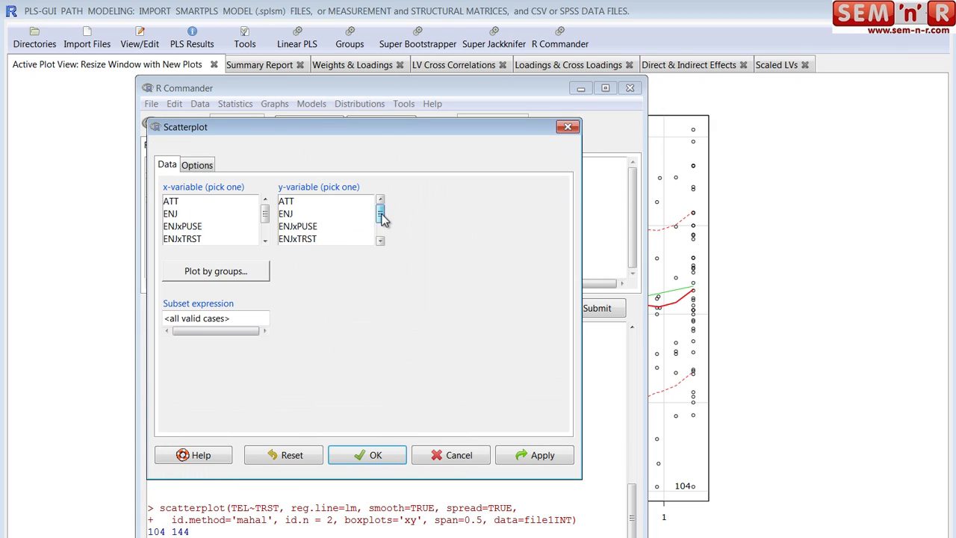
drag(380, 215, 380, 226)
click(358, 226)
click(287, 239)
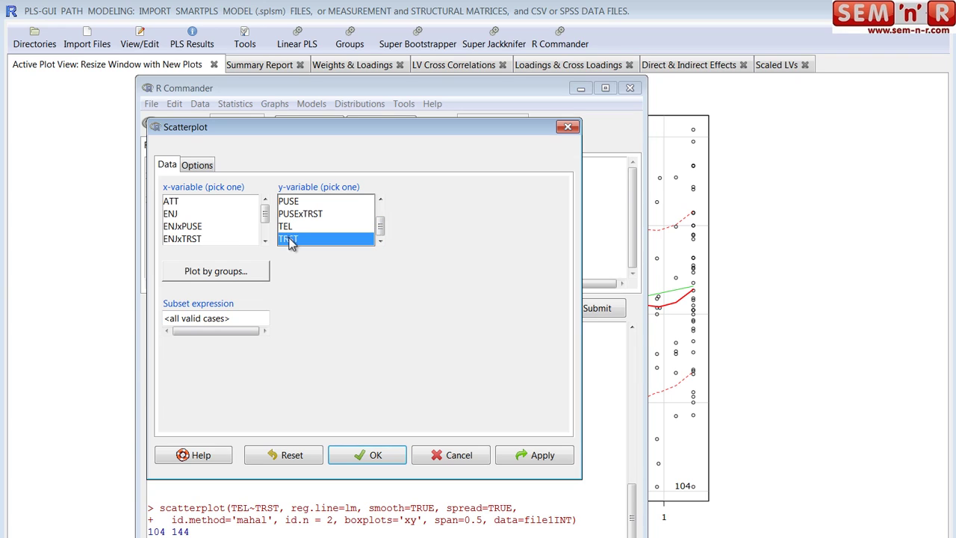
drag(266, 220, 266, 233)
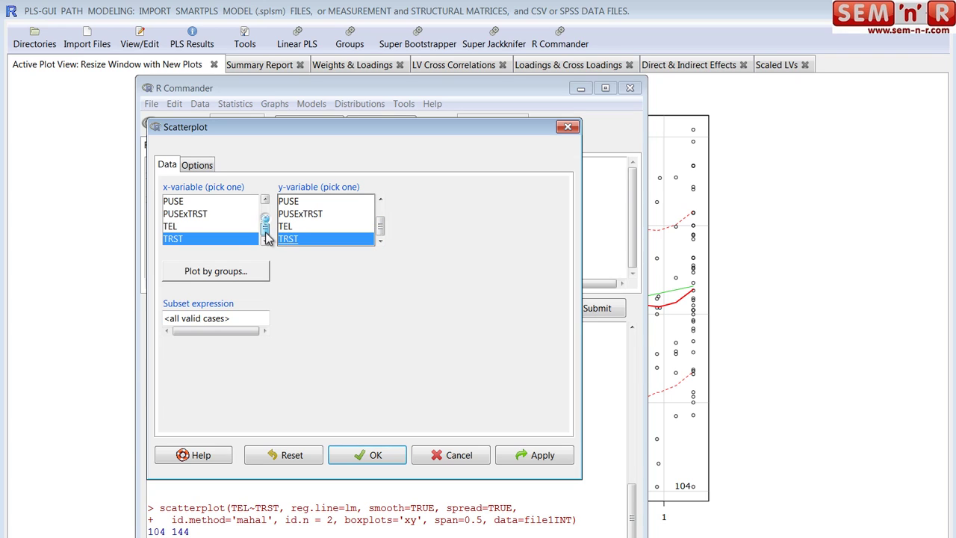
click(200, 225)
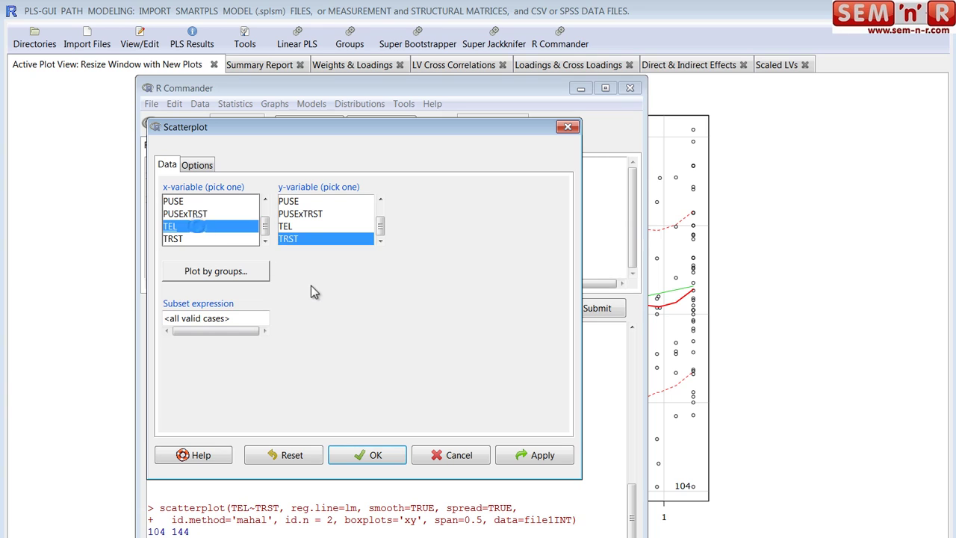
click(376, 455)
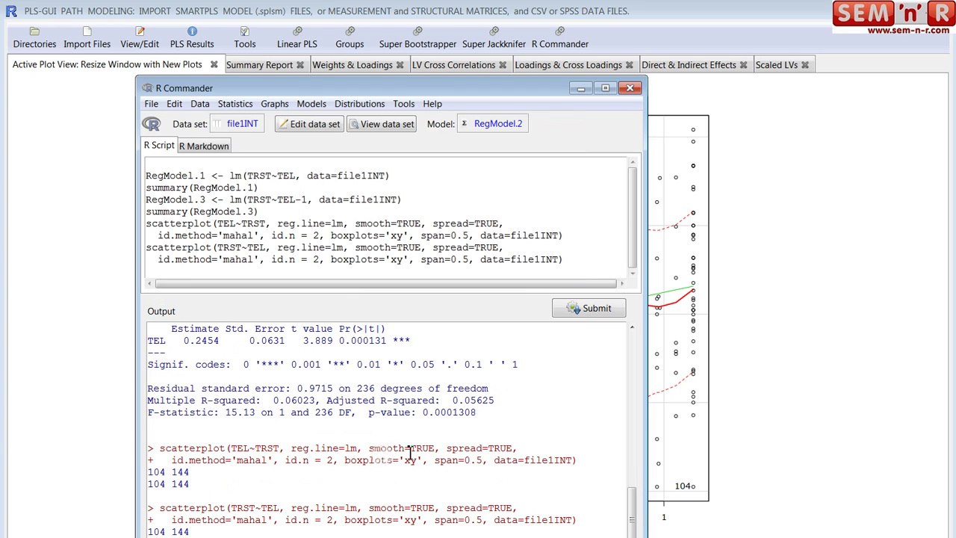
click(811, 346)
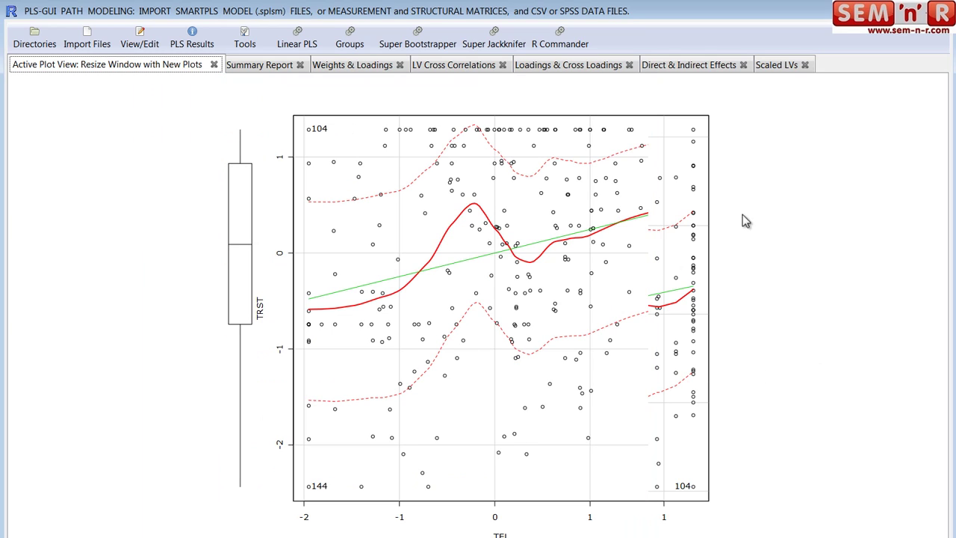
mouse_move(951, 171)
mouse_down()
mouse_move(939, 160)
mouse_move(952, 172)
mouse_up()
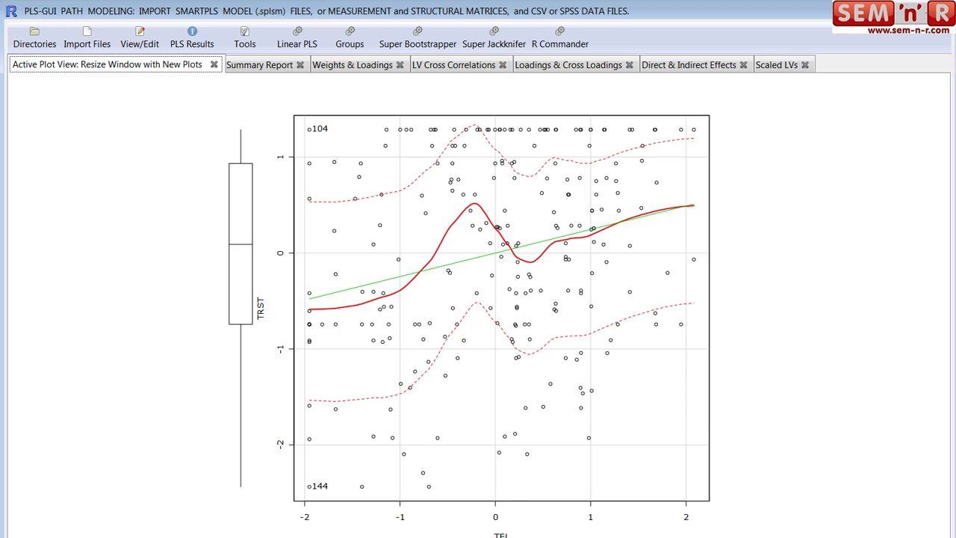
Plot TRST (y) against PSP (x) and resize the plot view so it redraws fully
mouse_move(312, 535)
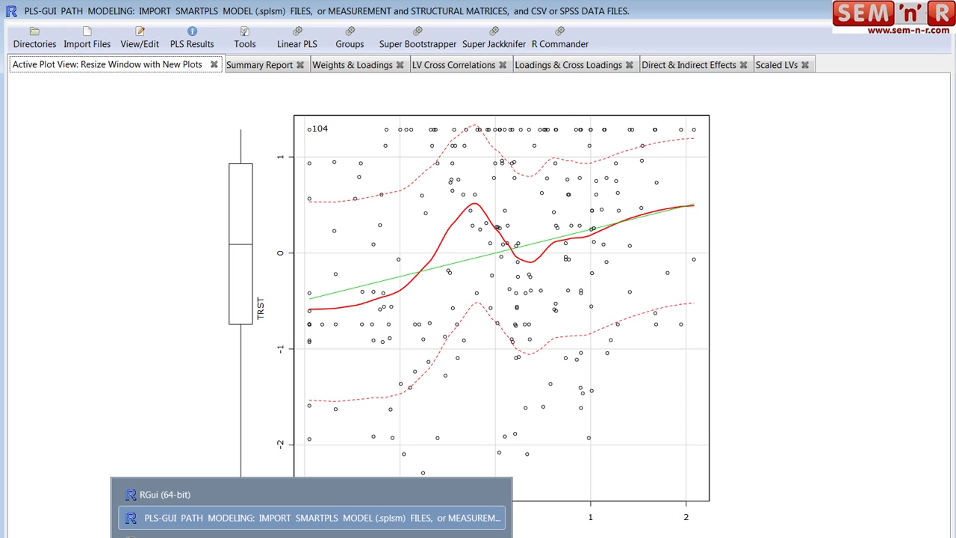
click(252, 535)
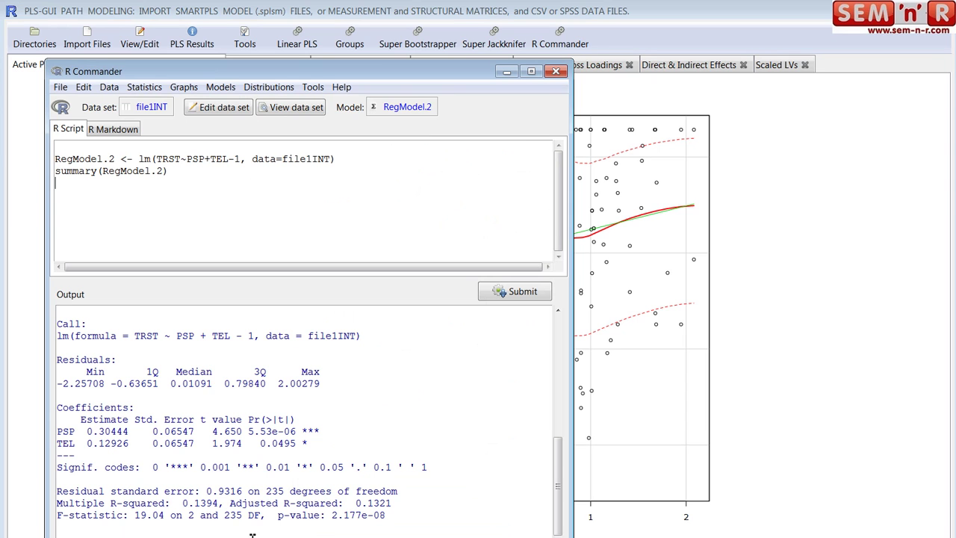
click(183, 87)
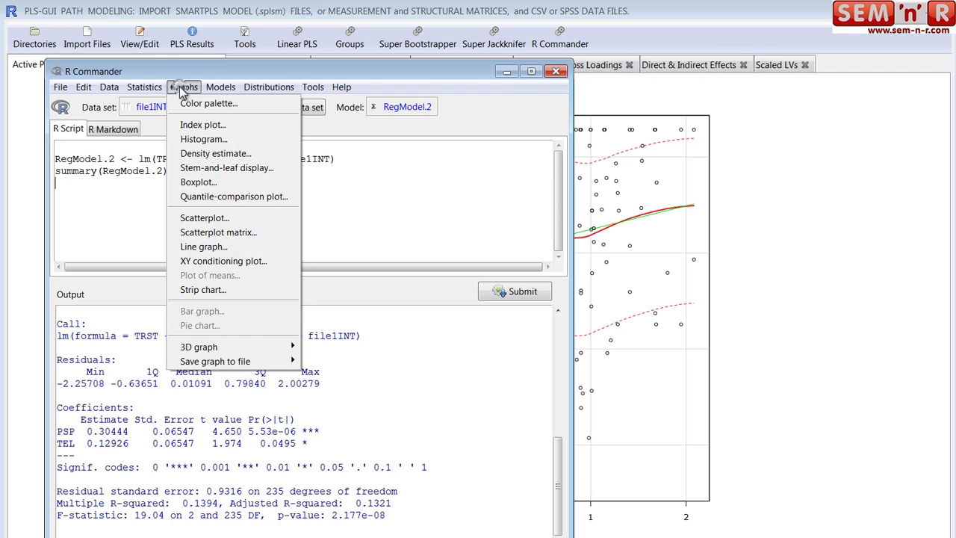
click(251, 218)
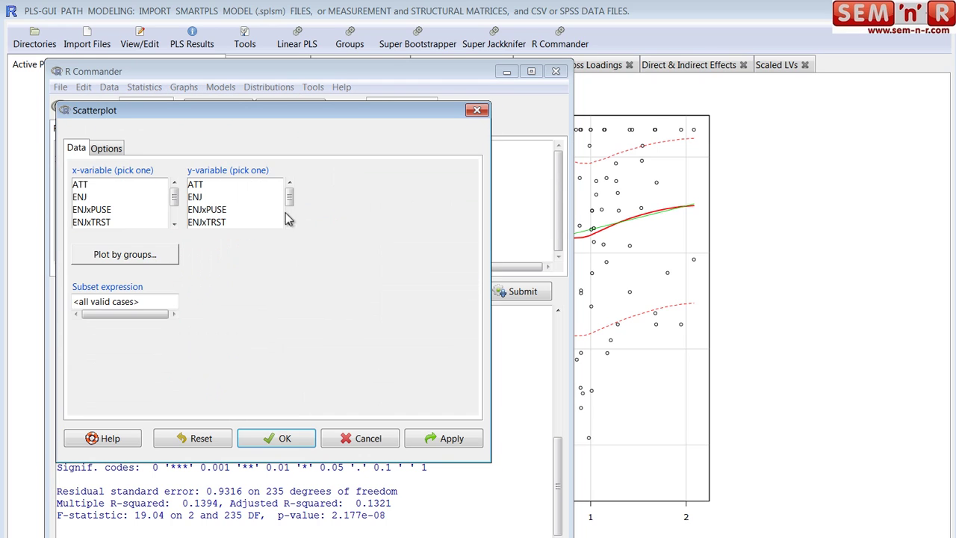
drag(289, 196, 289, 213)
click(230, 222)
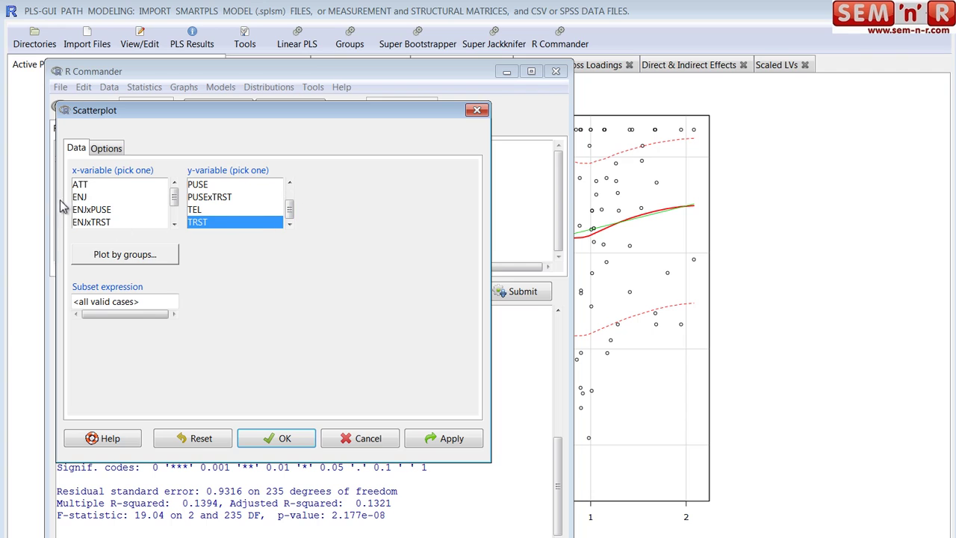
click(161, 209)
drag(174, 197, 174, 212)
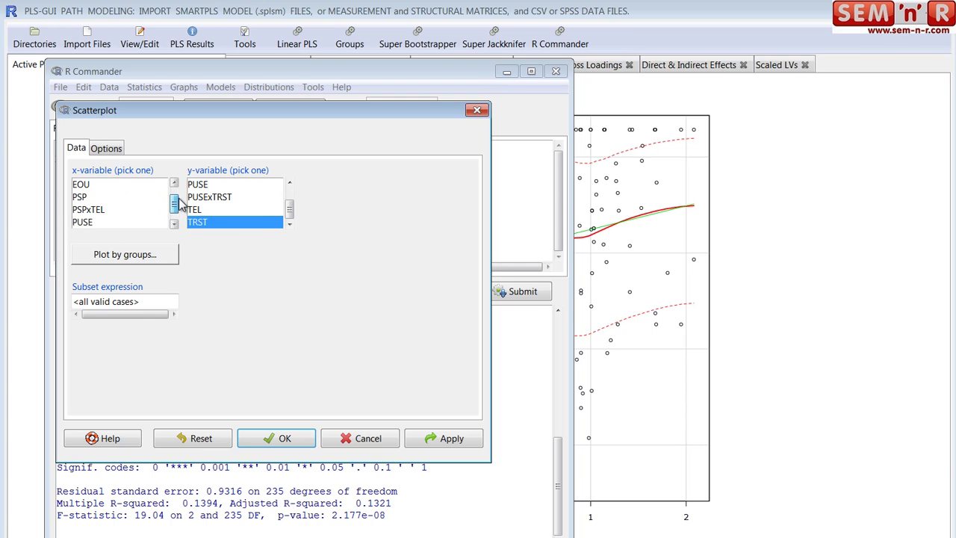
click(82, 196)
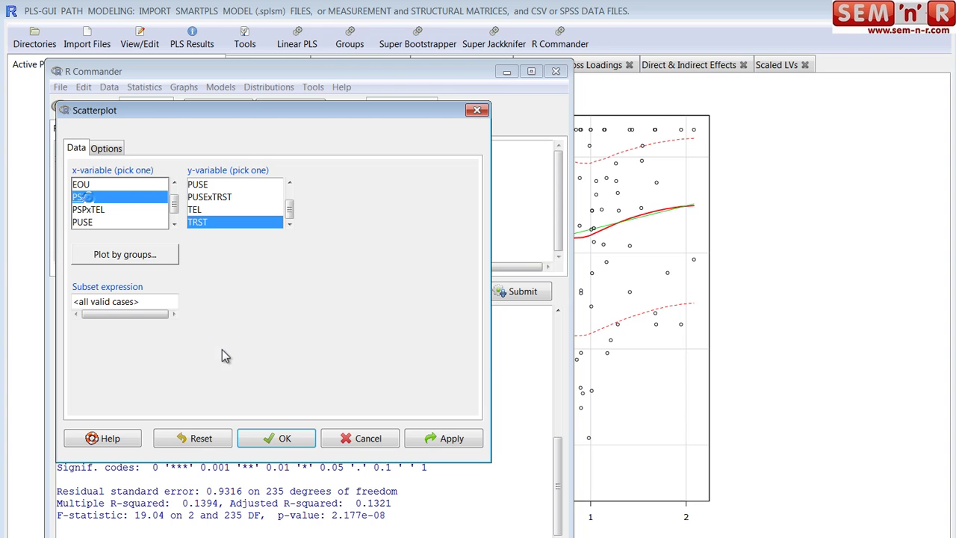
click(277, 439)
click(895, 353)
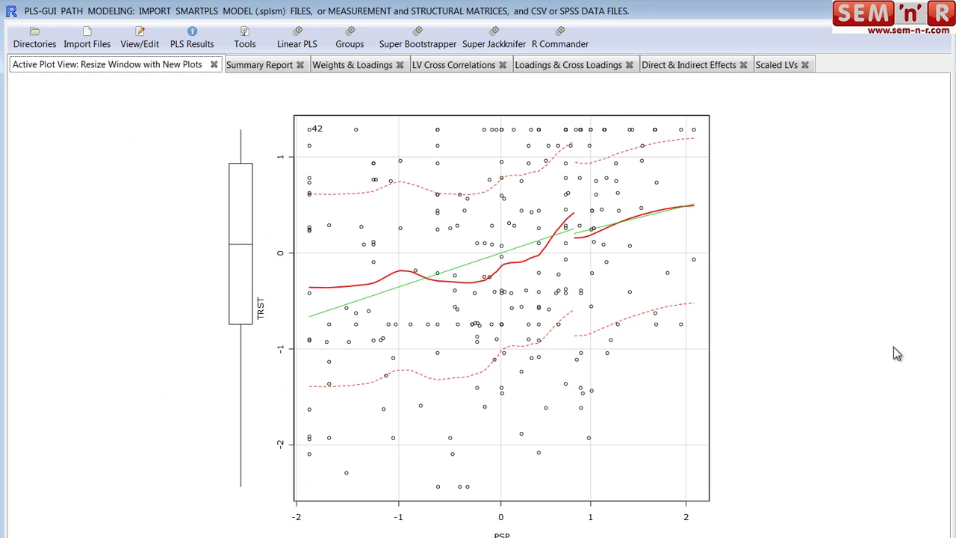
mouse_move(952, 287)
mouse_down()
mouse_move(936, 284)
mouse_move(947, 284)
mouse_up()
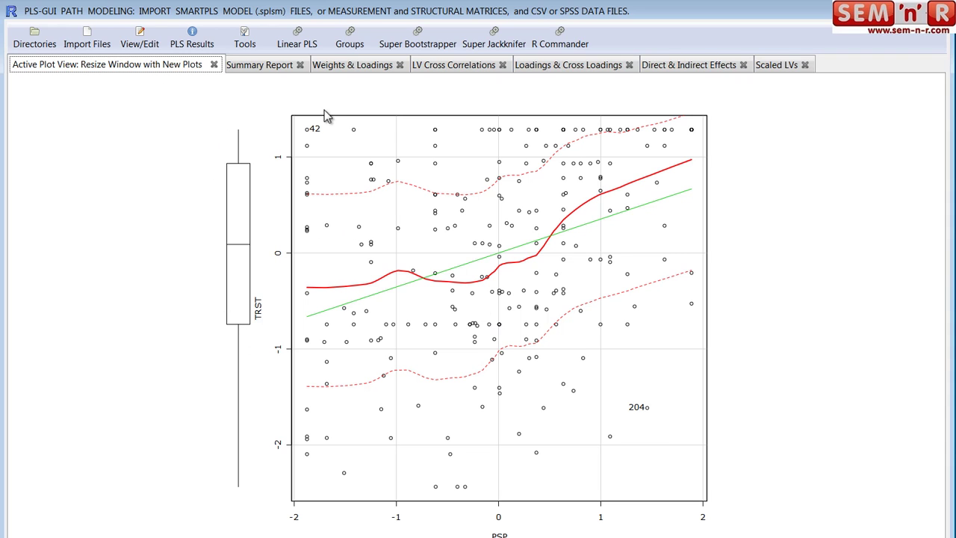
Dismiss the Linear PLS specifications dialog and return to the path diagram with coefficients 0.6487 and 0.701
click(298, 37)
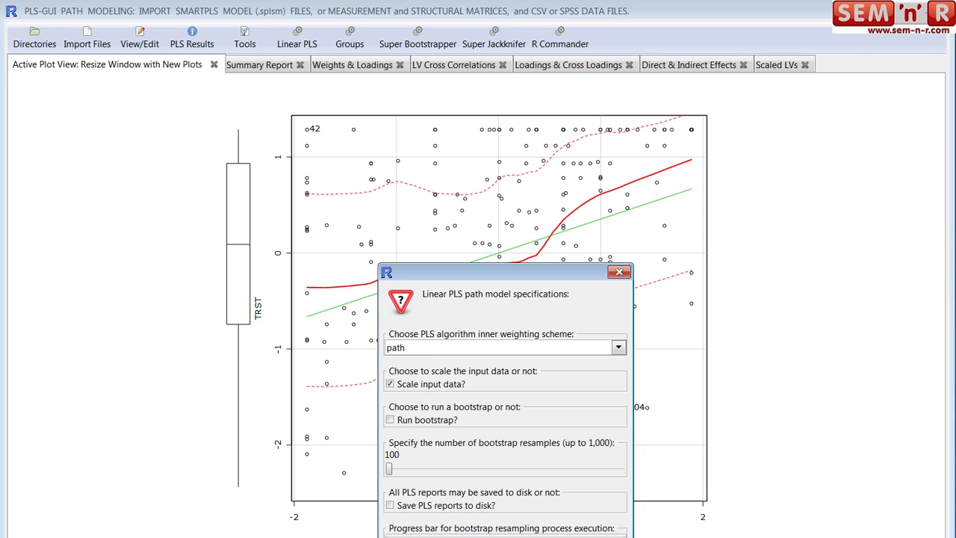
key(Return)
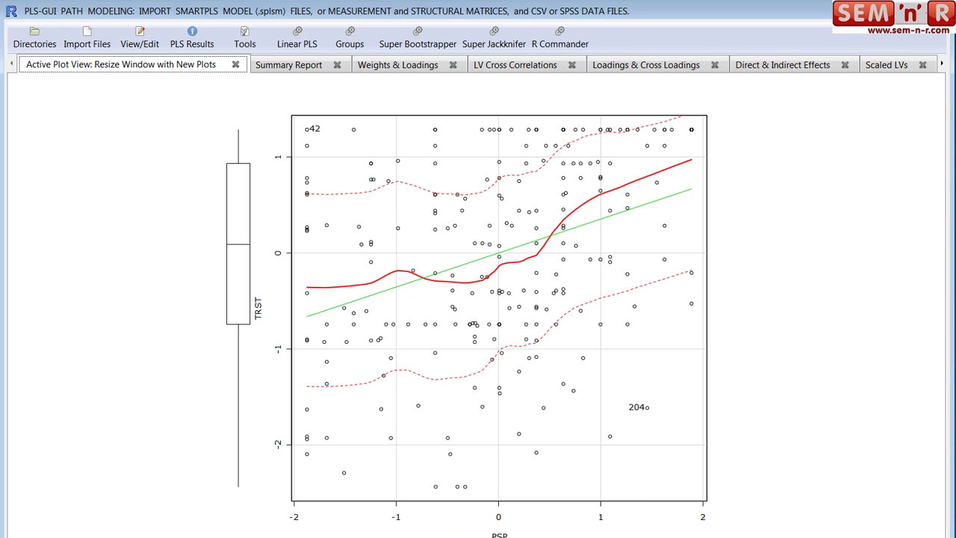
mouse_move(947, 359)
mouse_down()
mouse_move(905, 361)
mouse_move(897, 371)
mouse_move(947, 375)
mouse_up()
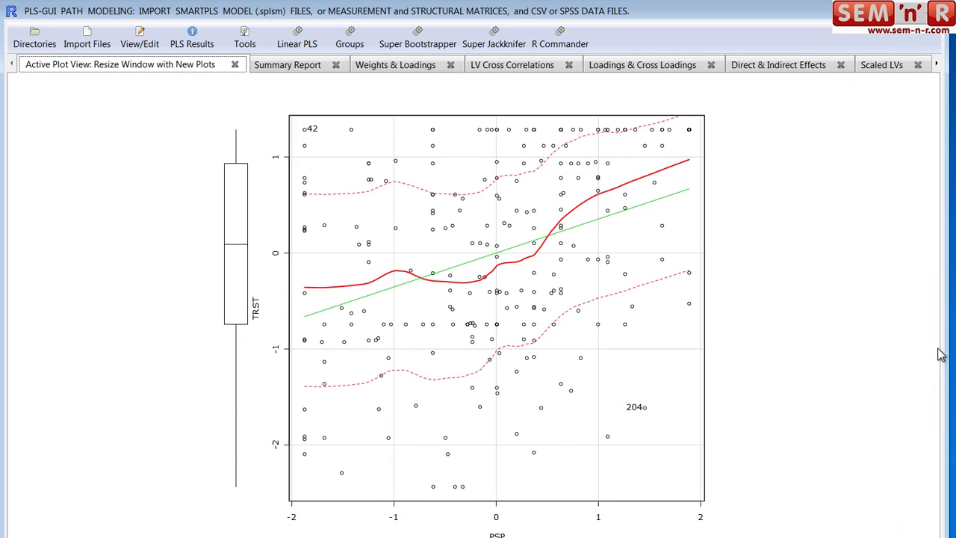
click(939, 67)
click(939, 68)
click(940, 68)
click(940, 67)
click(940, 67)
click(940, 67)
click(940, 67)
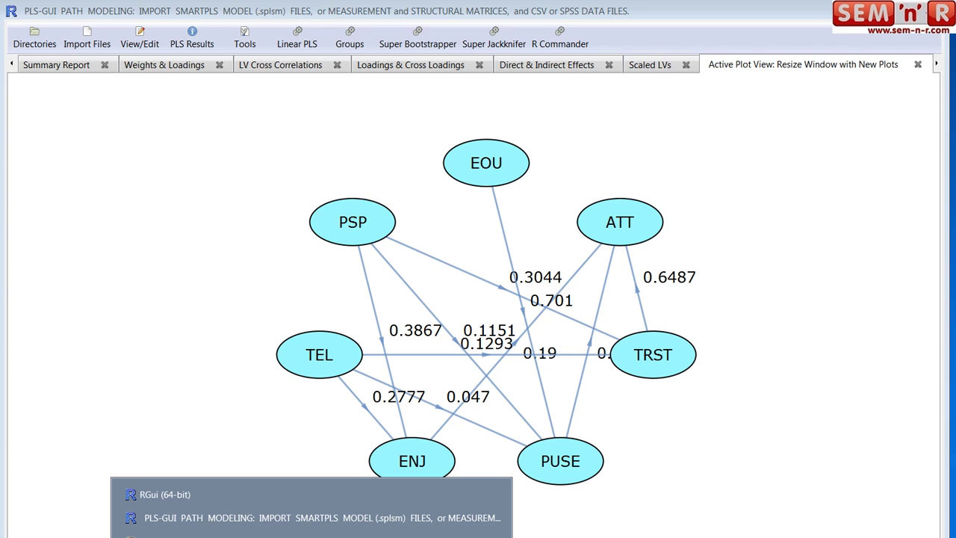
Clear all text from R Commander's script editor and its output pane
click(312, 537)
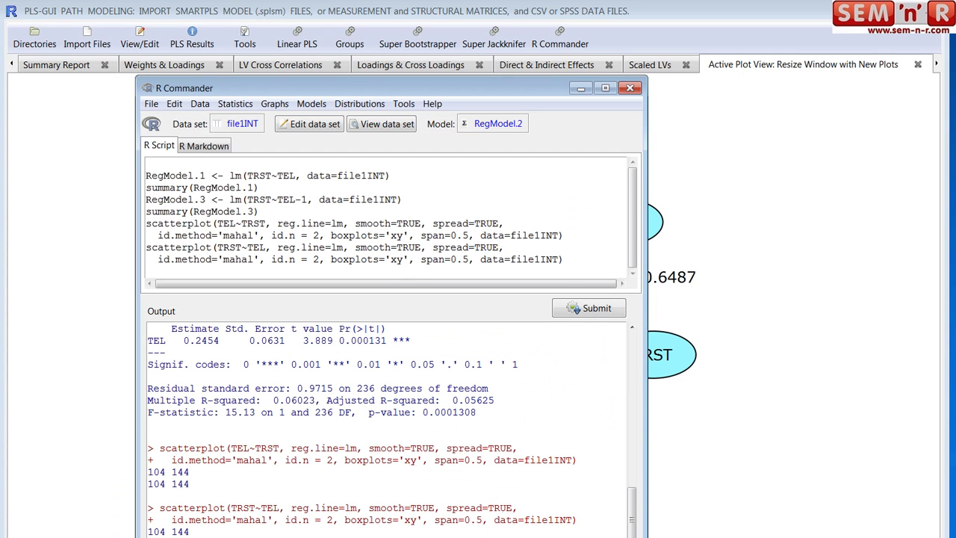
click(187, 225)
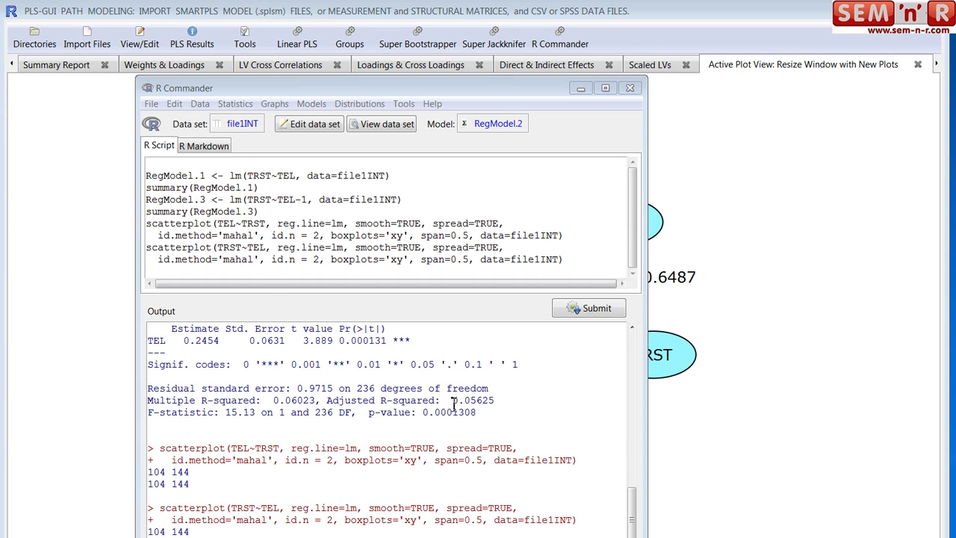
right_click(285, 240)
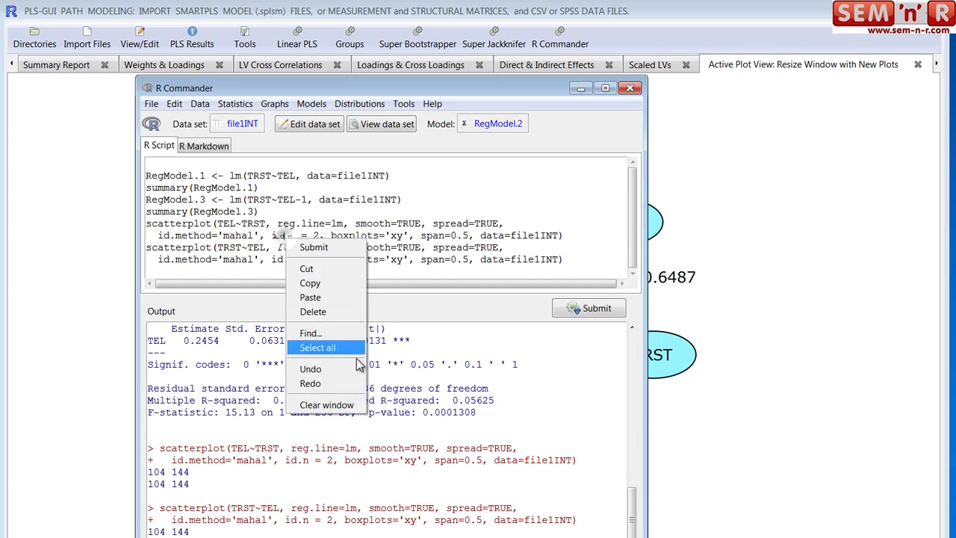
click(342, 405)
right_click(351, 424)
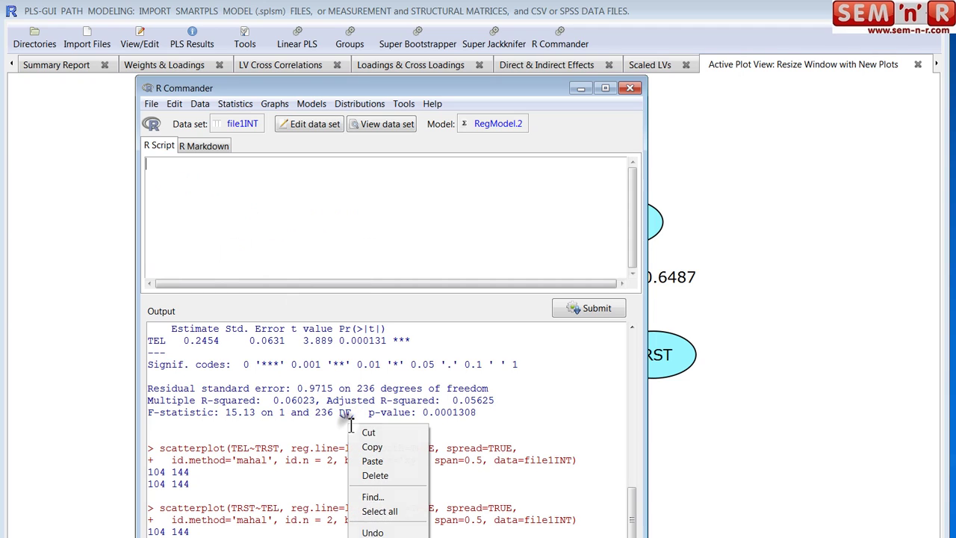
click(362, 529)
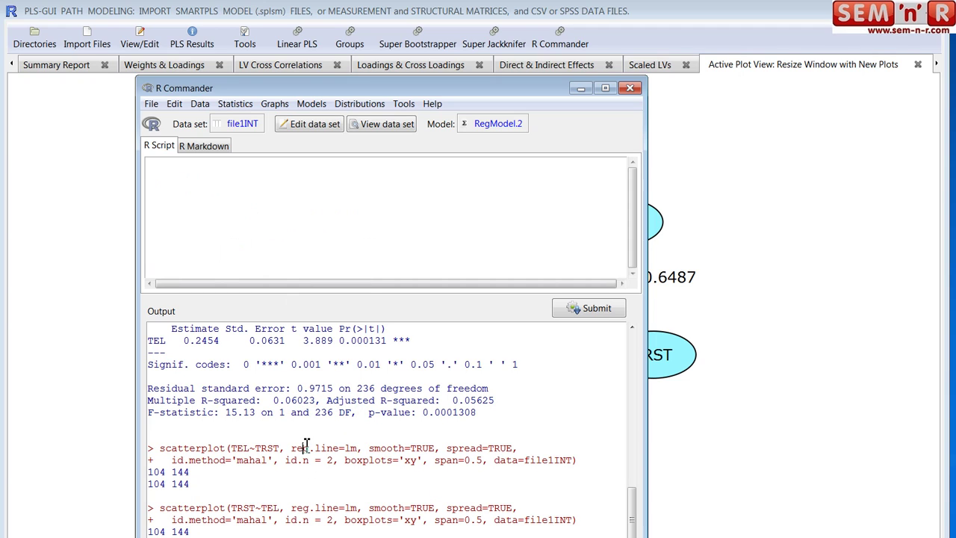
right_click(343, 464)
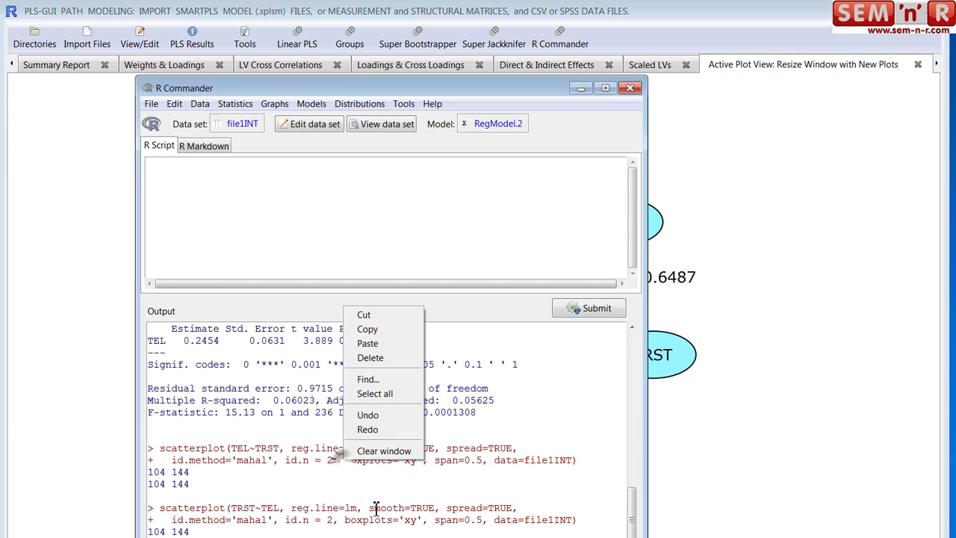
click(377, 450)
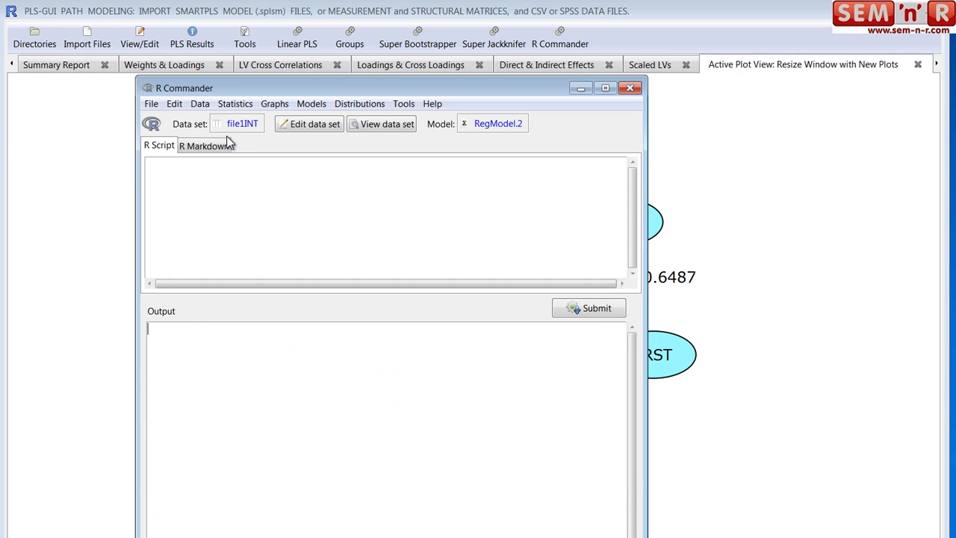
Start a new linear regression with TRST as the response variable
click(230, 106)
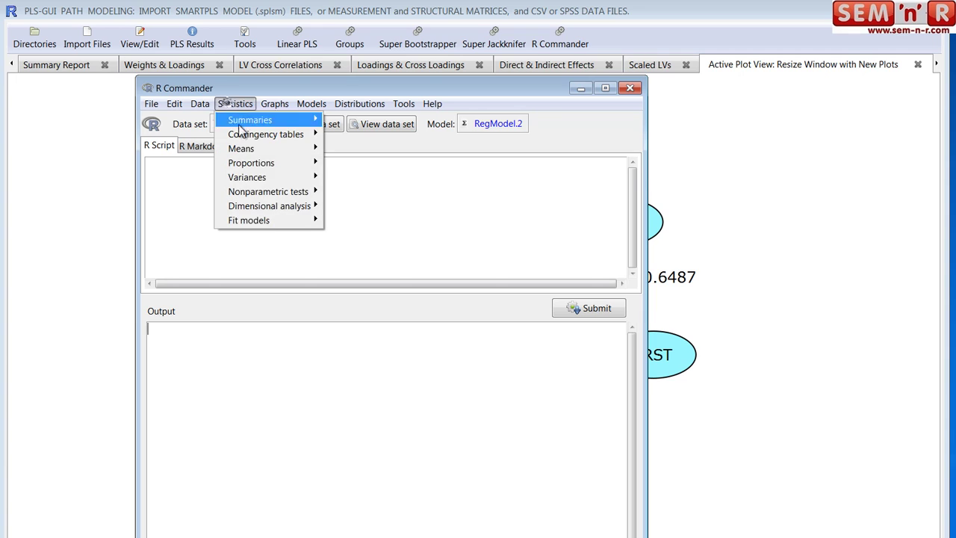
mouse_move(297, 223)
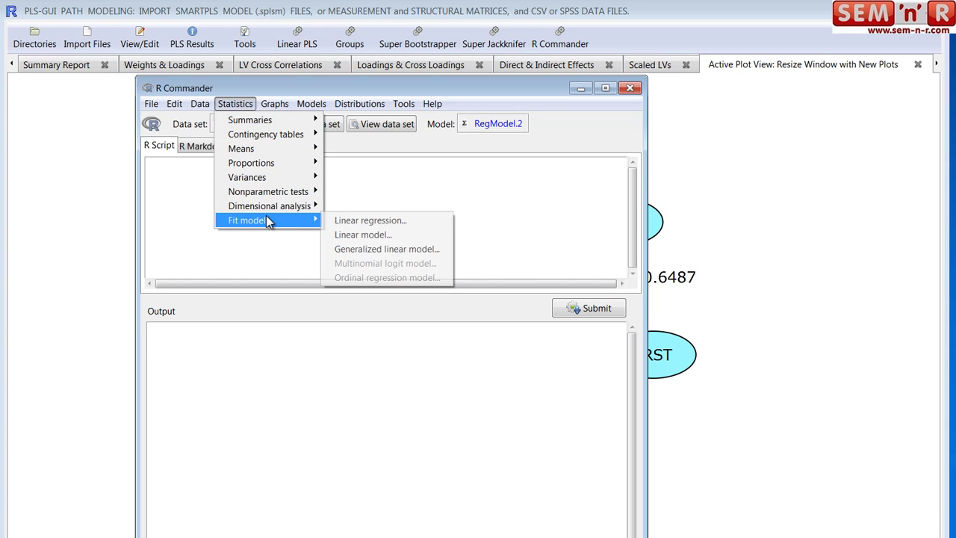
click(369, 221)
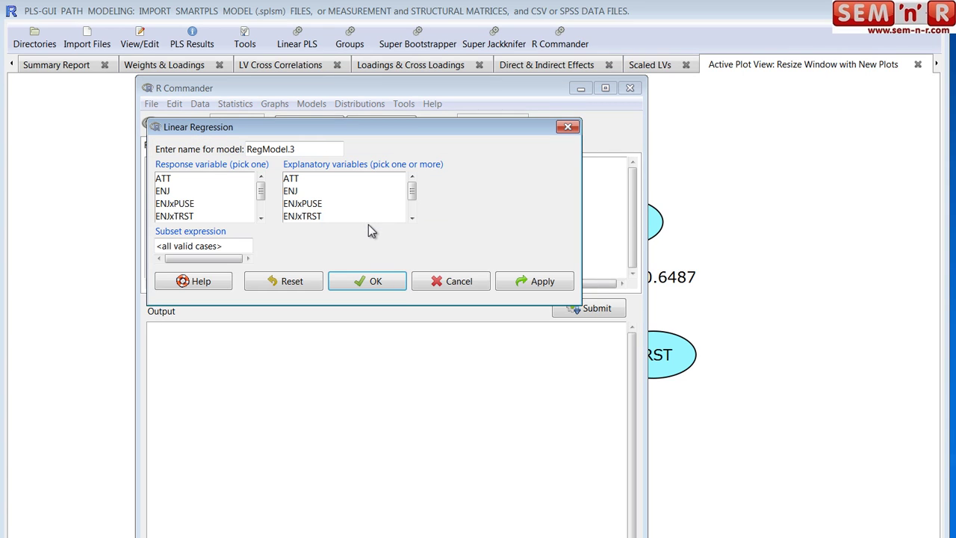
drag(261, 191, 259, 208)
click(252, 204)
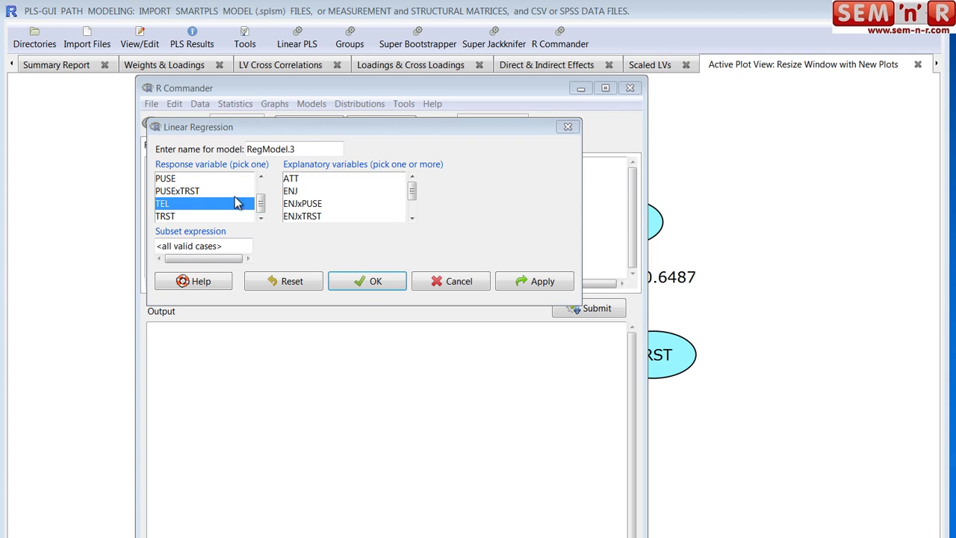
drag(261, 204, 261, 185)
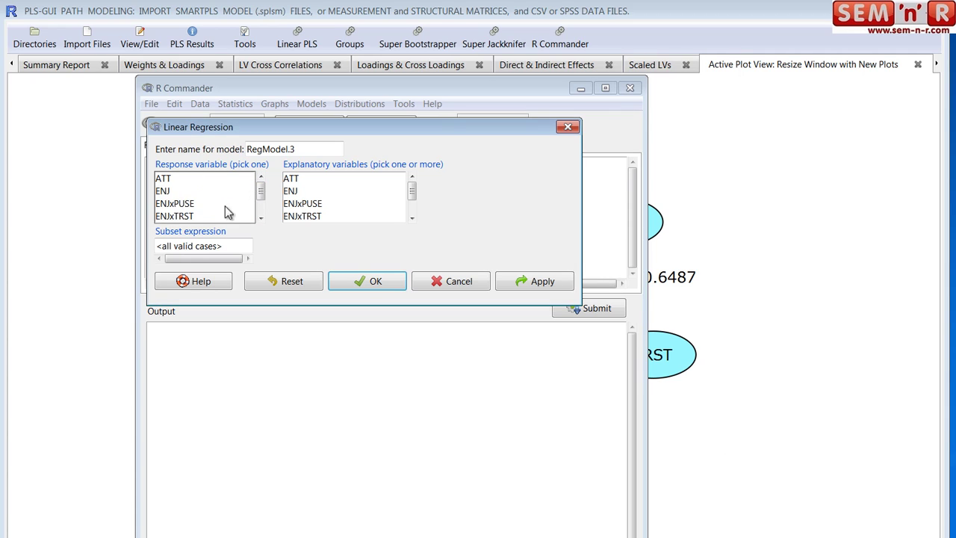
scroll(261, 217, down, 5)
click(172, 219)
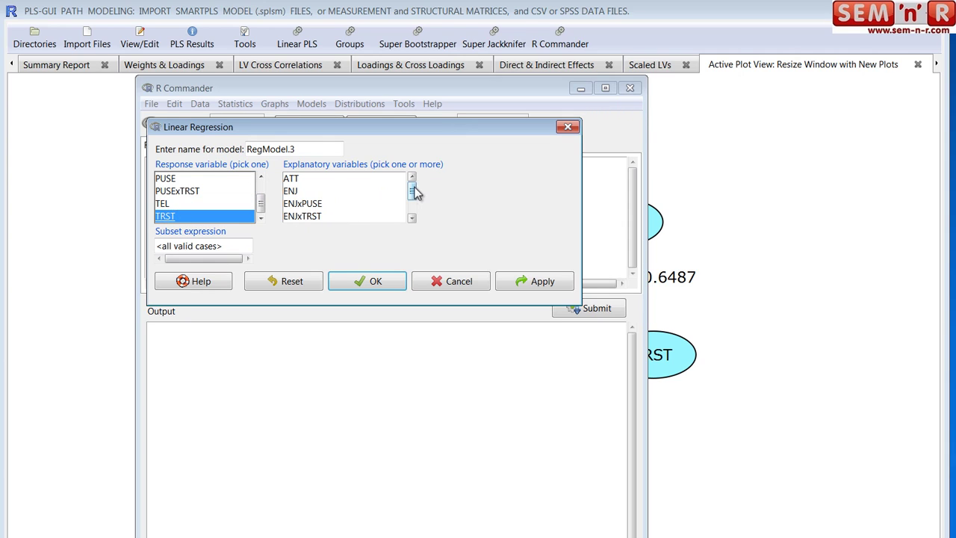
Add PSP and TEL as explanatory variables and run the regression
scroll(414, 215, down, 2)
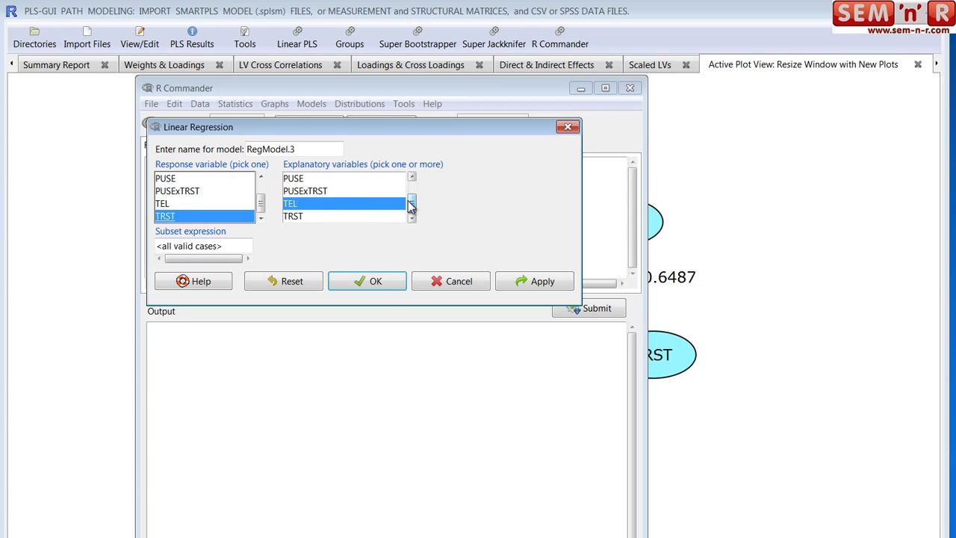
drag(410, 206, 412, 203)
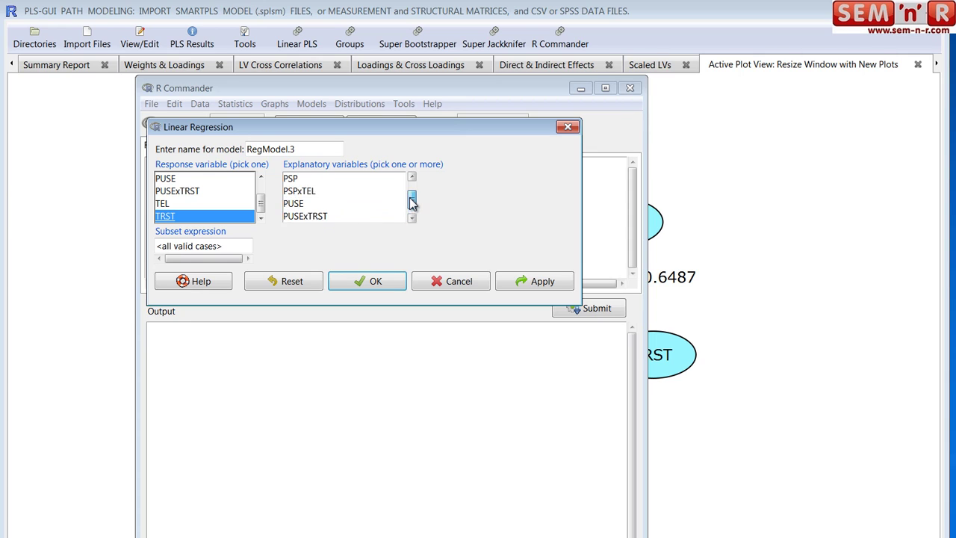
click(321, 180)
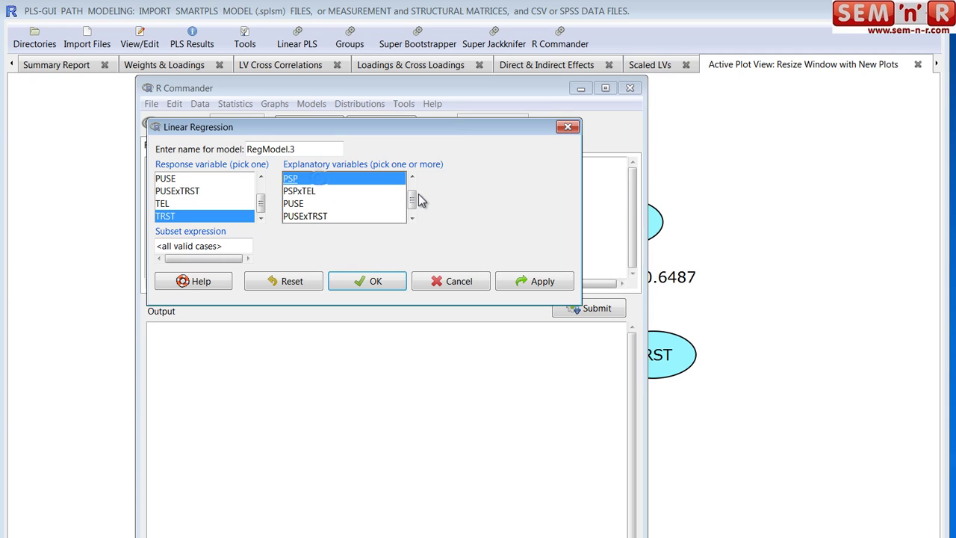
mouse_move(415, 206)
mouse_down()
mouse_move(415, 220)
mouse_move(413, 185)
mouse_move(411, 209)
mouse_up()
click(389, 203)
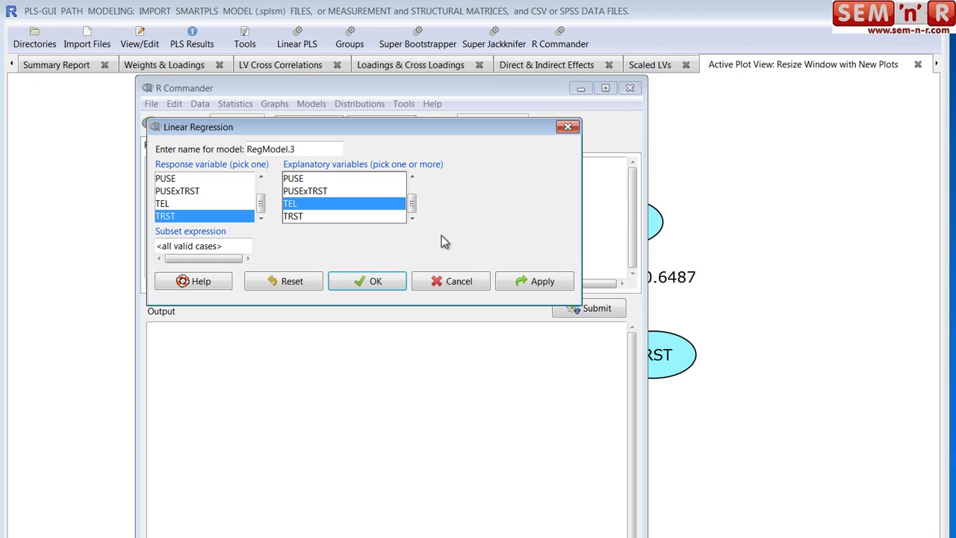
click(367, 281)
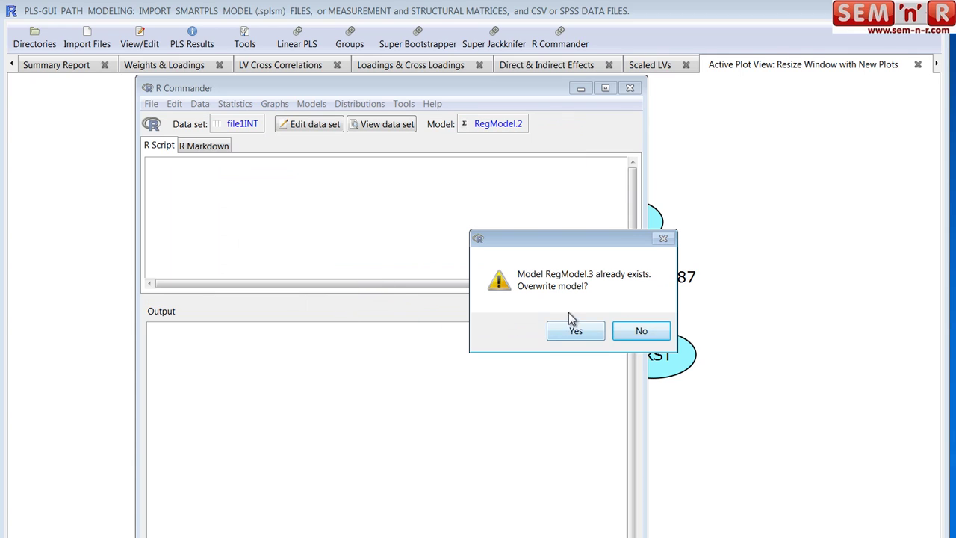
Confirm overwriting RegModel.3 and compare its PSP estimate 0.3044 with the path diagram
click(572, 333)
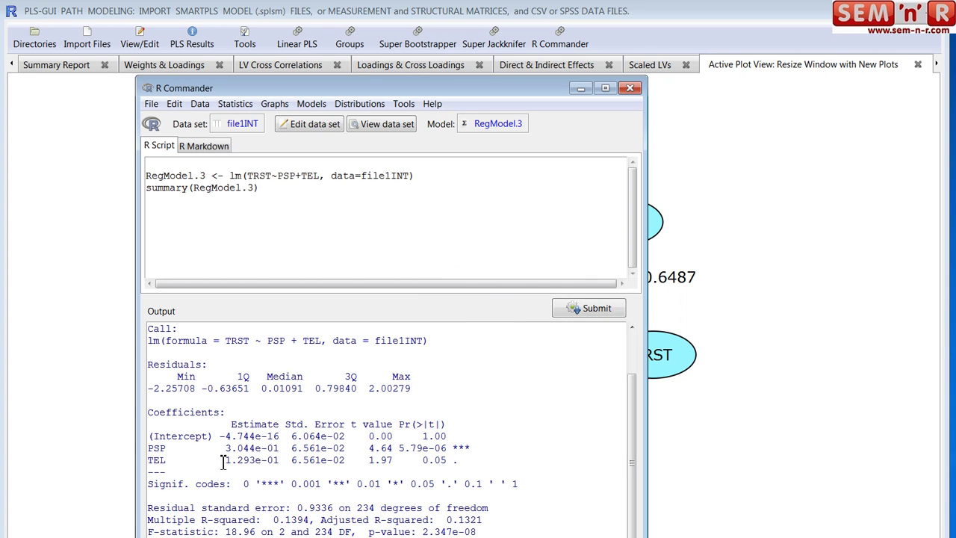
drag(227, 437, 338, 433)
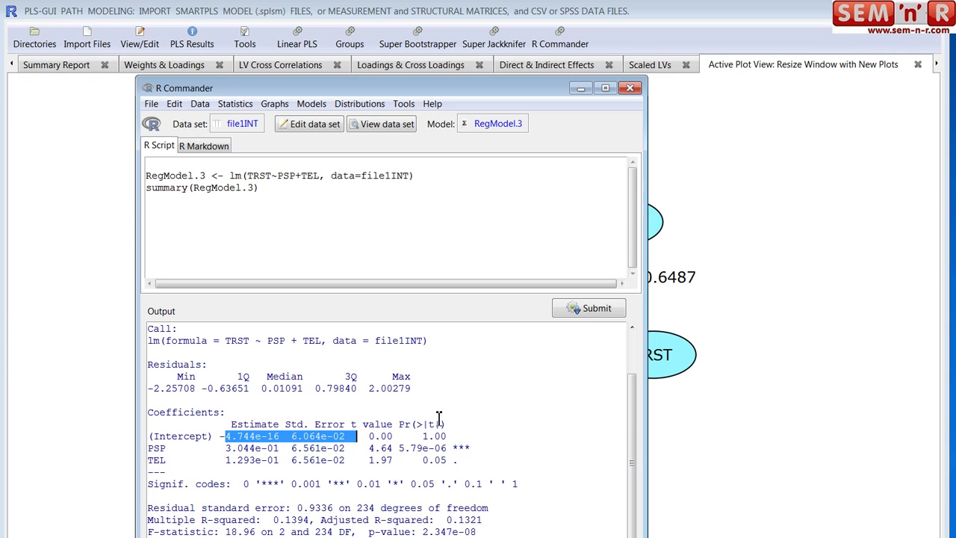
click(459, 437)
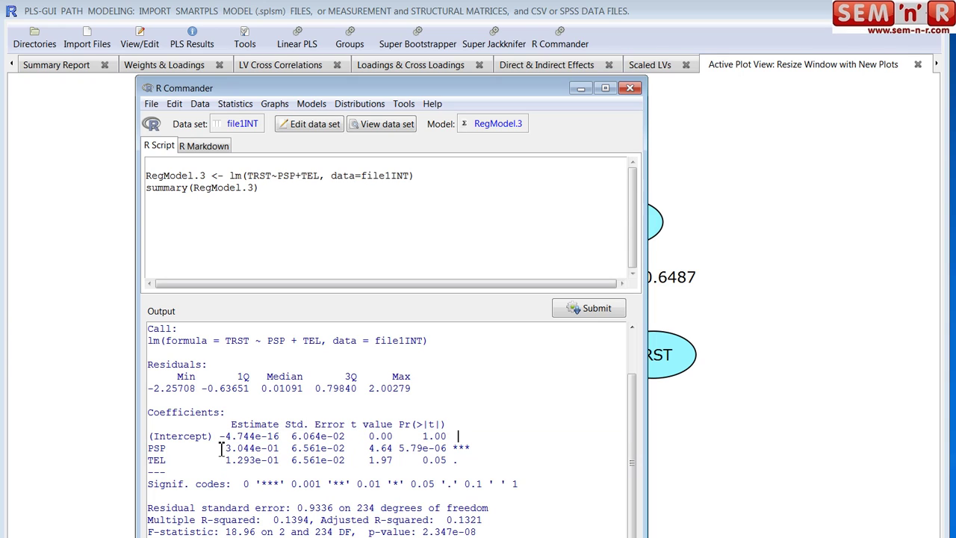
drag(221, 449, 279, 448)
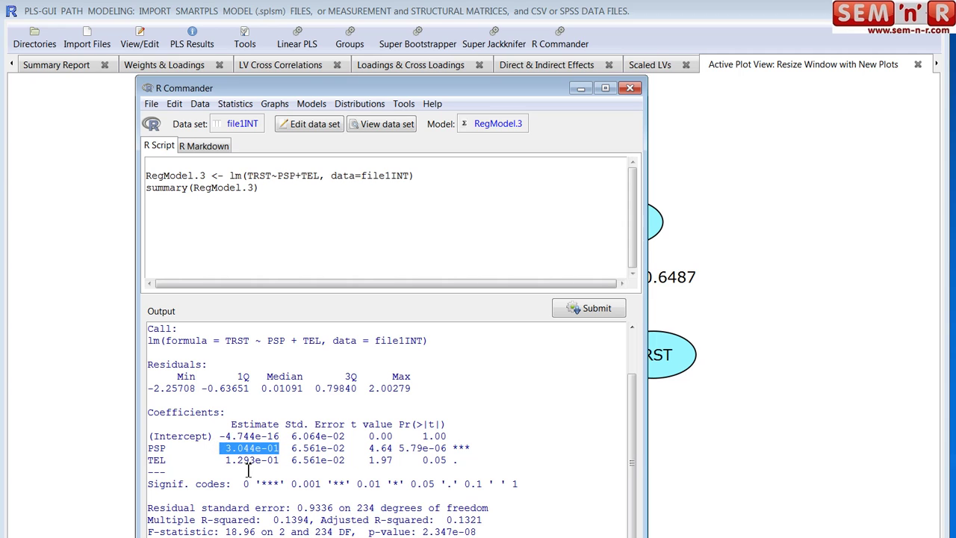
click(775, 366)
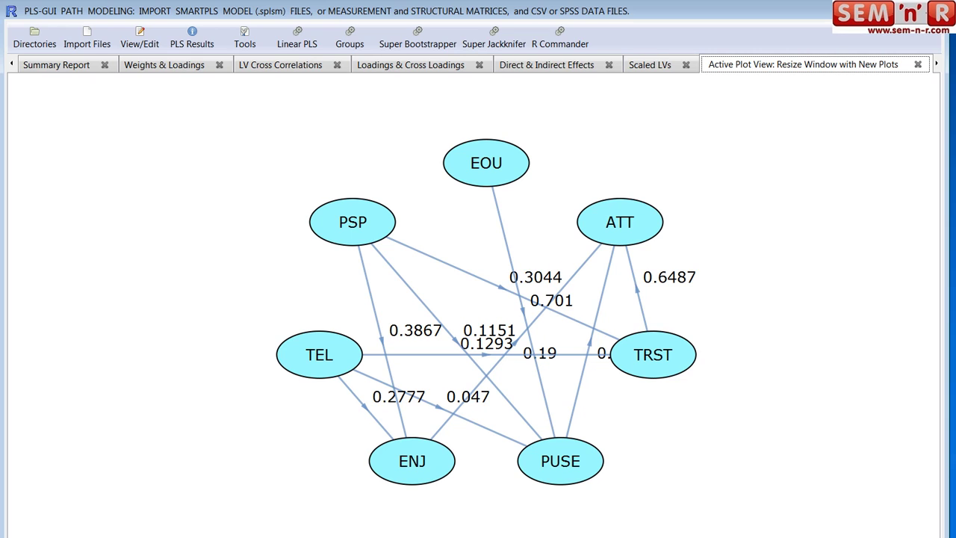
Compare the TEL estimate 0.1293 with the diagram's path, then return to the regression output
mouse_move(311, 518)
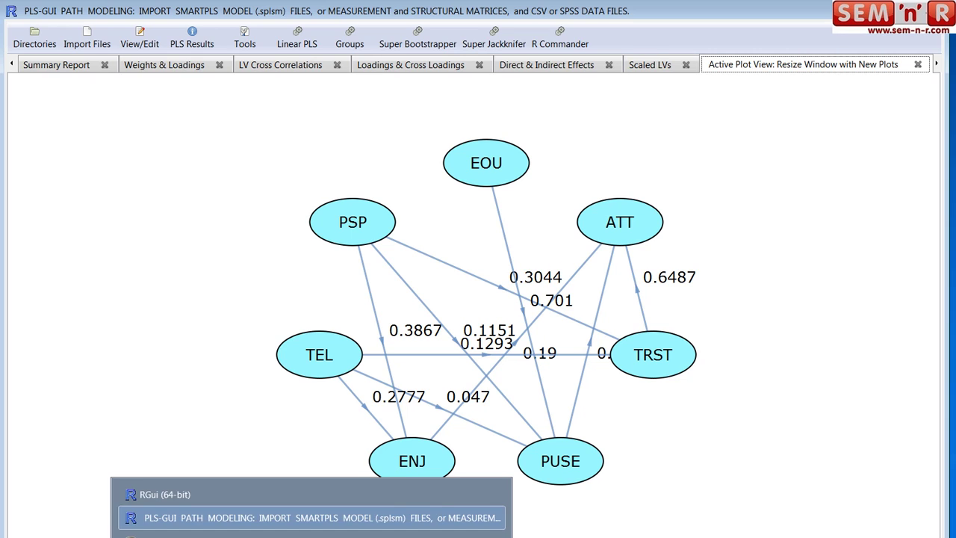
click(299, 535)
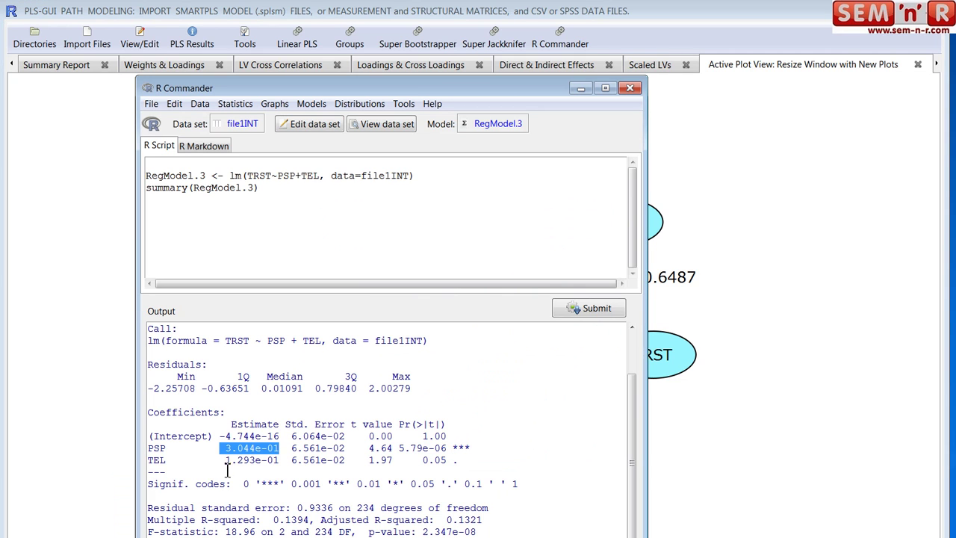
drag(225, 460, 262, 461)
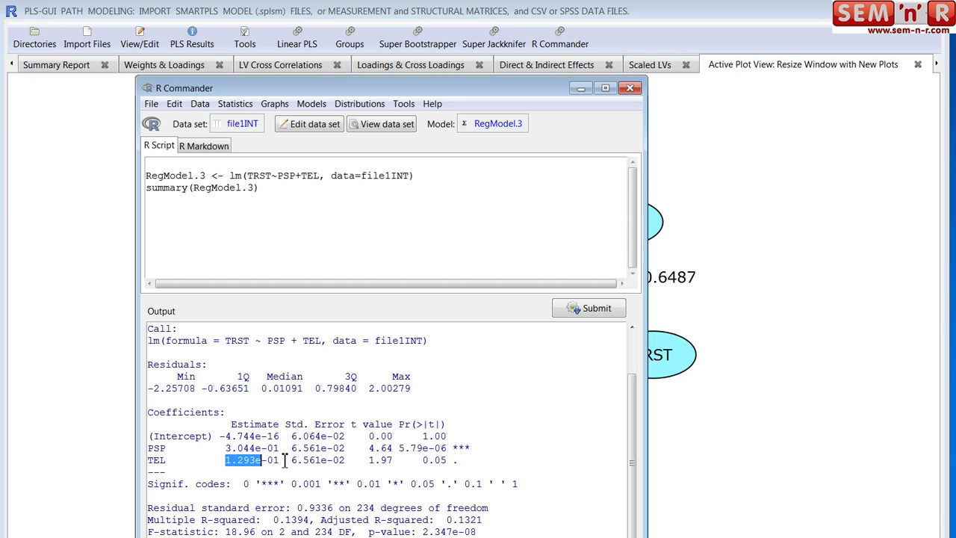
click(732, 444)
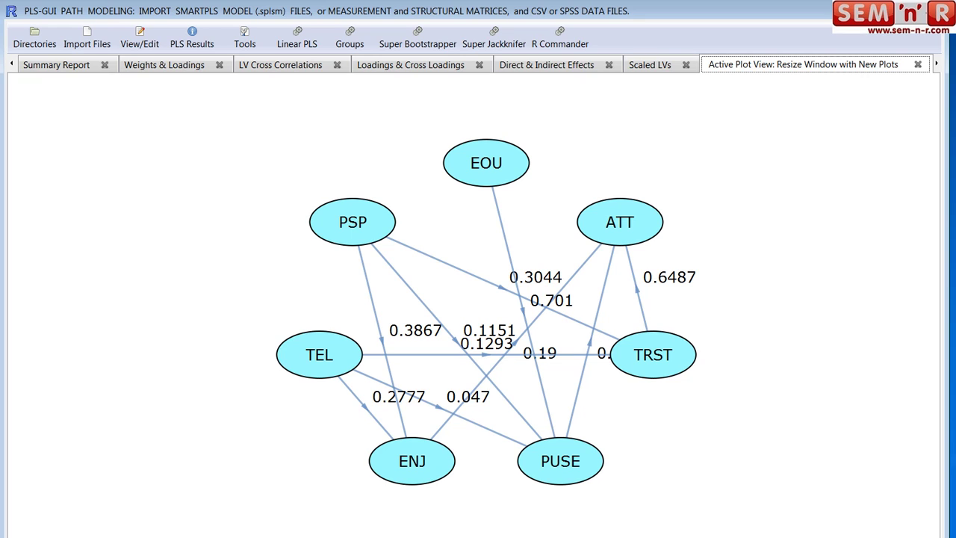
mouse_move(311, 537)
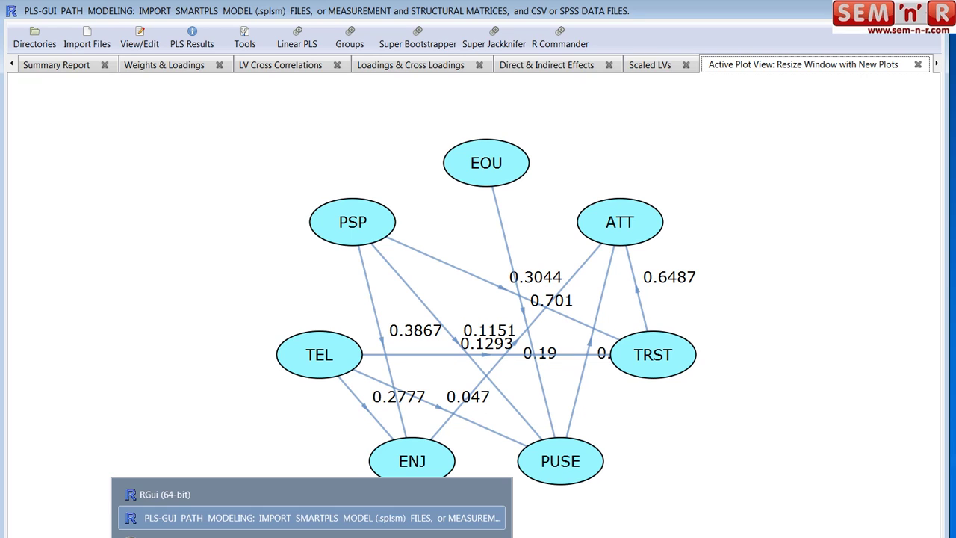
click(180, 535)
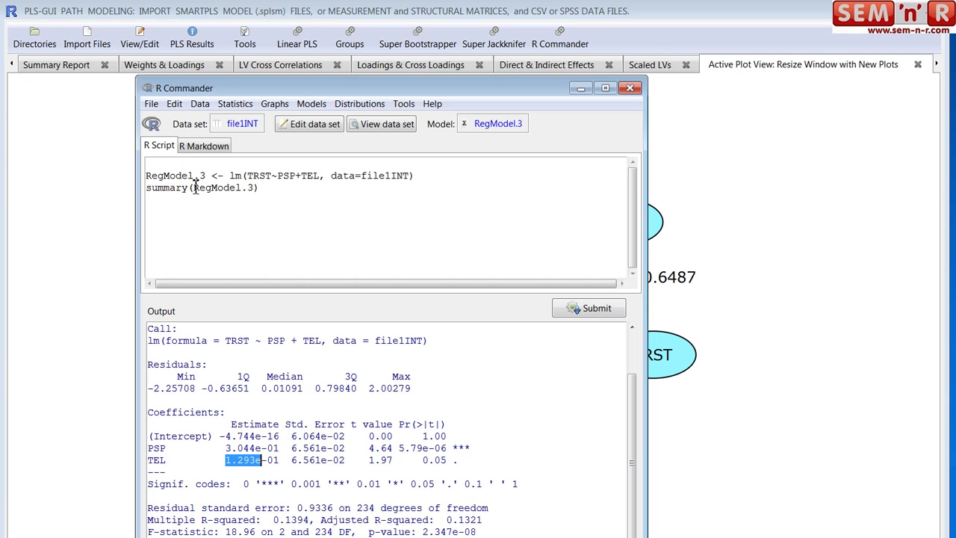
Rename the model BasicReg, append -1 to drop the intercept, and submit it
drag(208, 175, 145, 178)
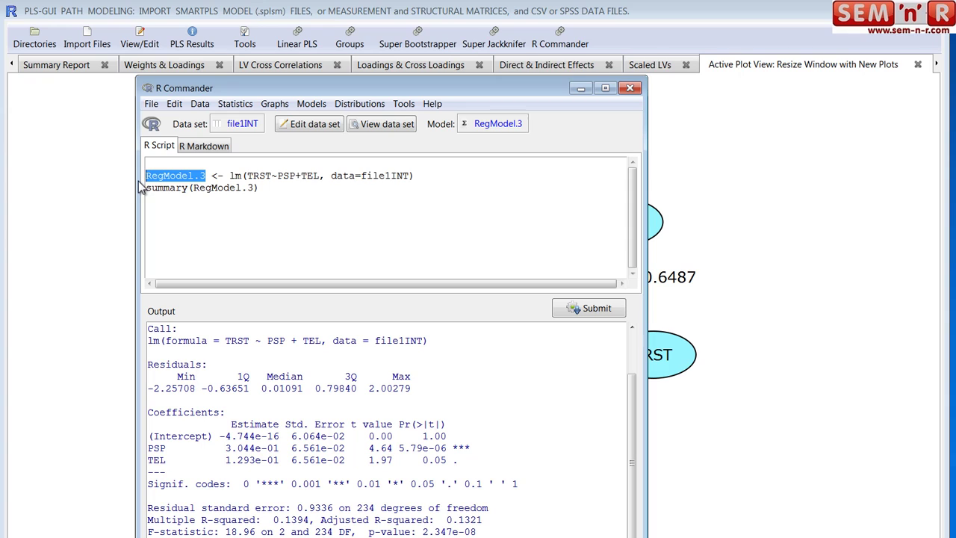
text(Basic)
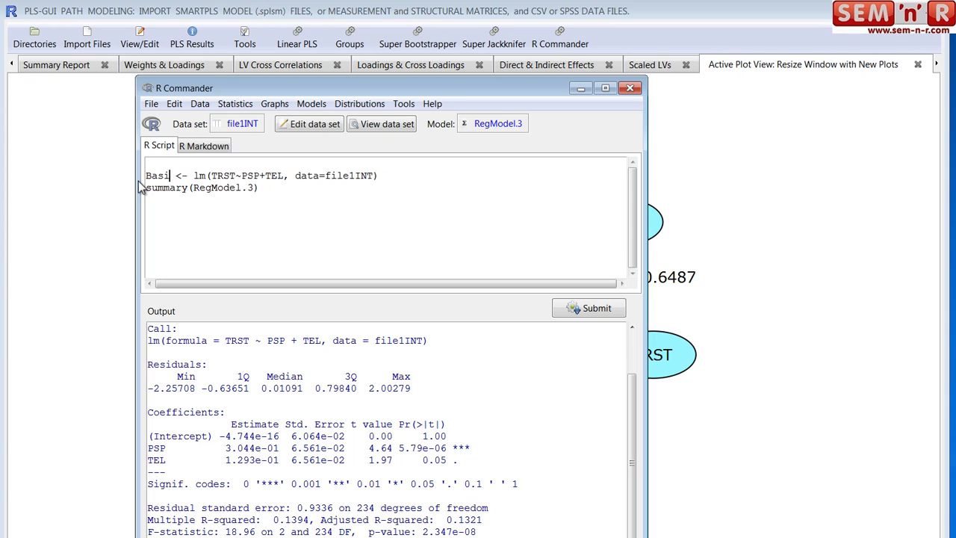
text(Reg)
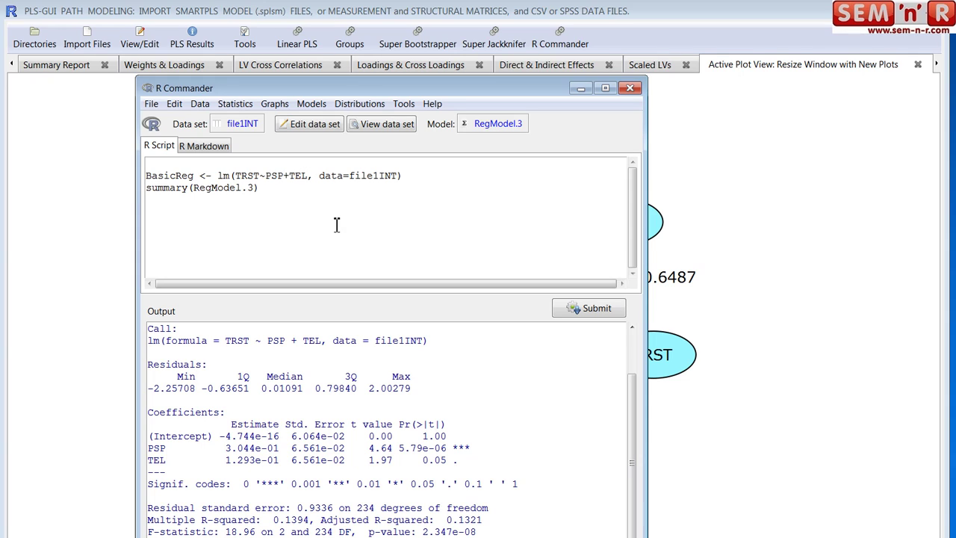
text(-1)
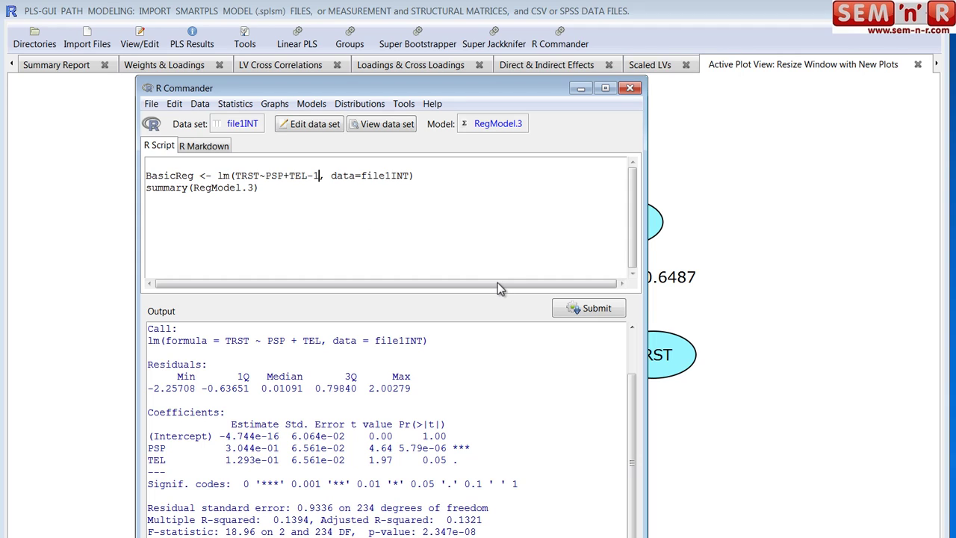
click(569, 309)
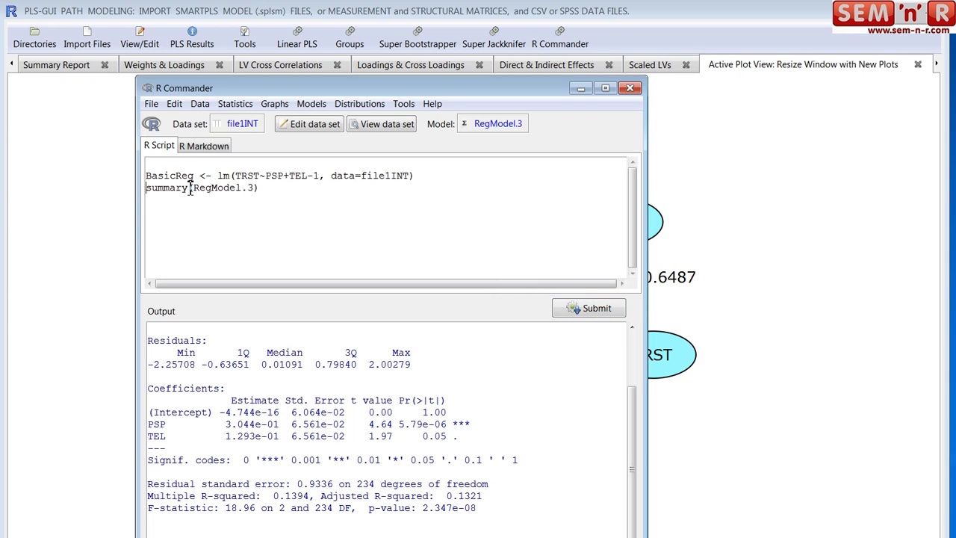
Run summary(BasicReg) and highlight the PSP estimate 0.30444 and its p-value
drag(192, 188, 257, 190)
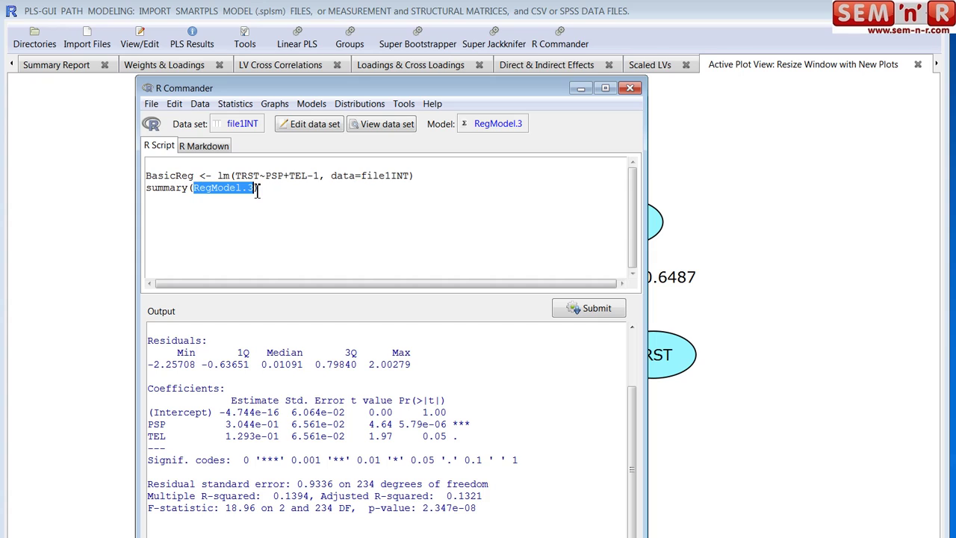
text(Basic)
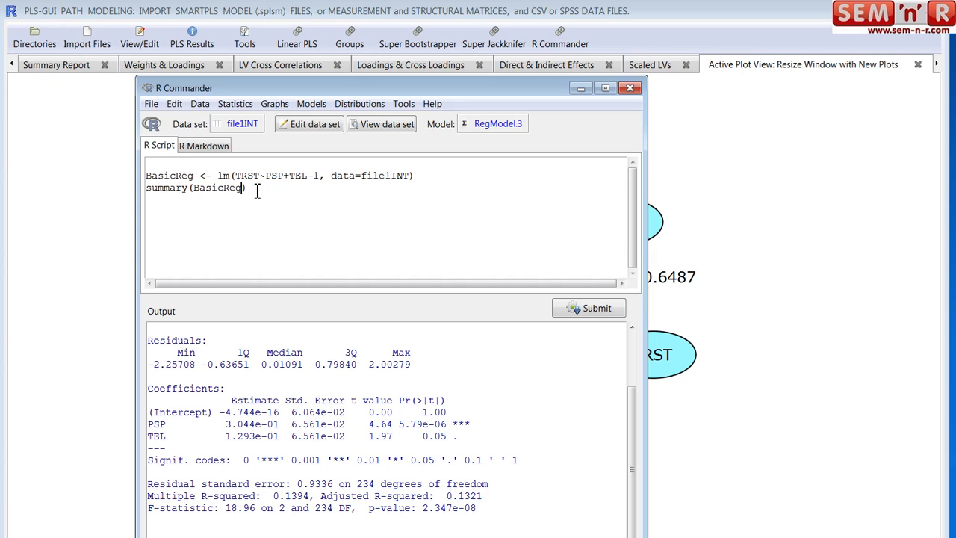
click(571, 309)
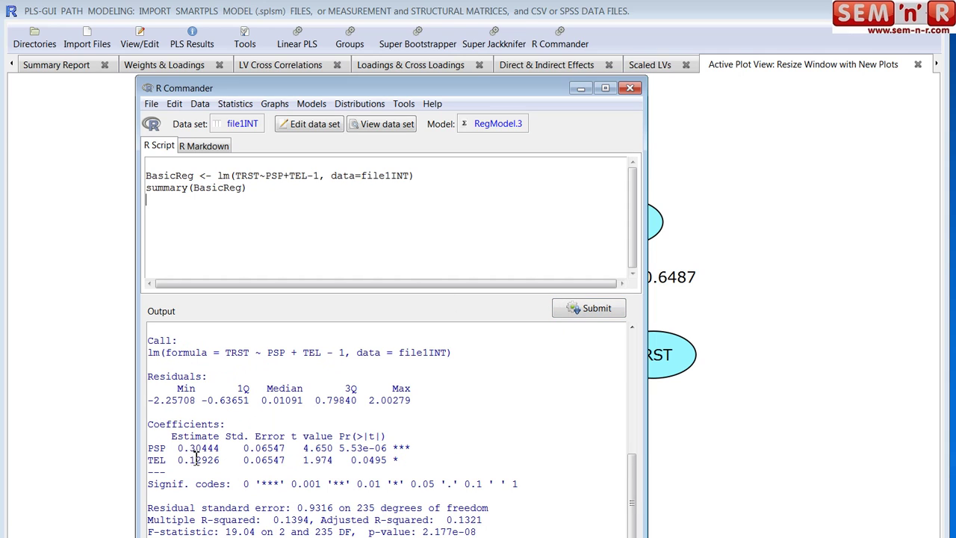
drag(177, 448, 214, 460)
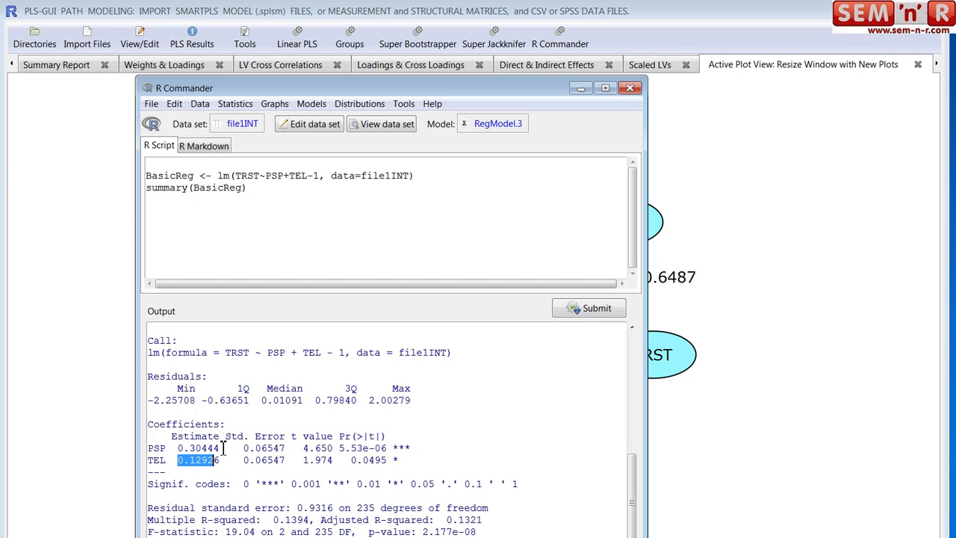
click(396, 460)
drag(358, 448, 409, 468)
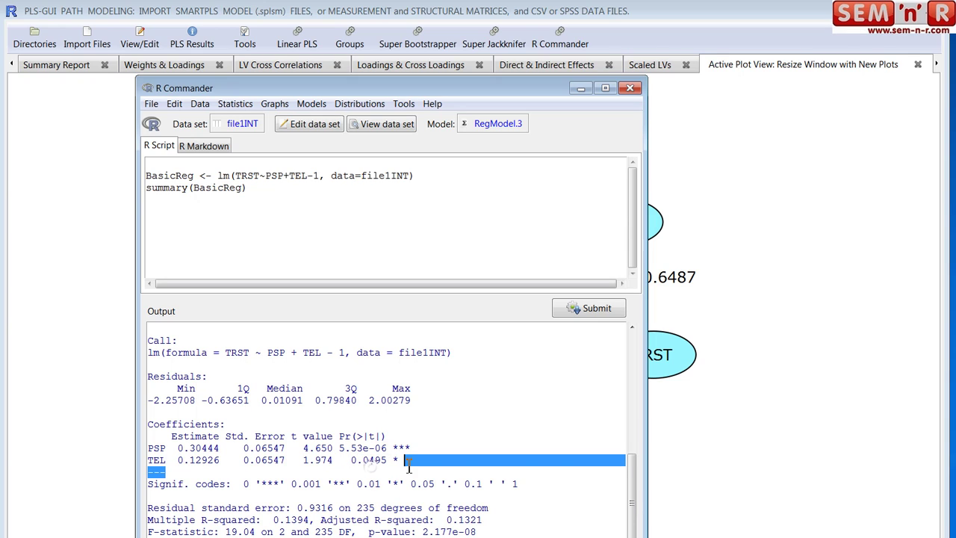
Rename the model from BasicReg to Reg1 in the script
click(197, 176)
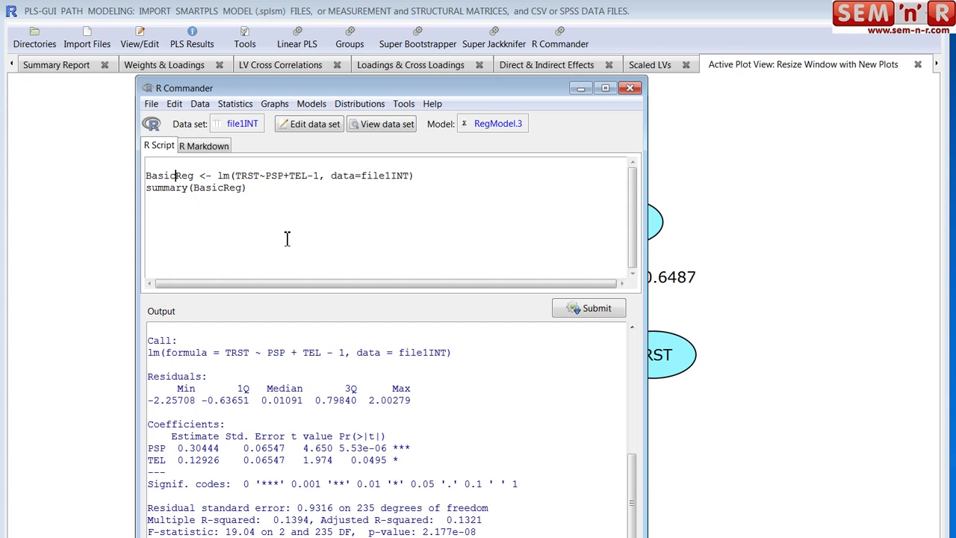
key(BackSpace)
key(BackSpace)
key(BackSpace)
key(BackSpace)
key(BackSpace)
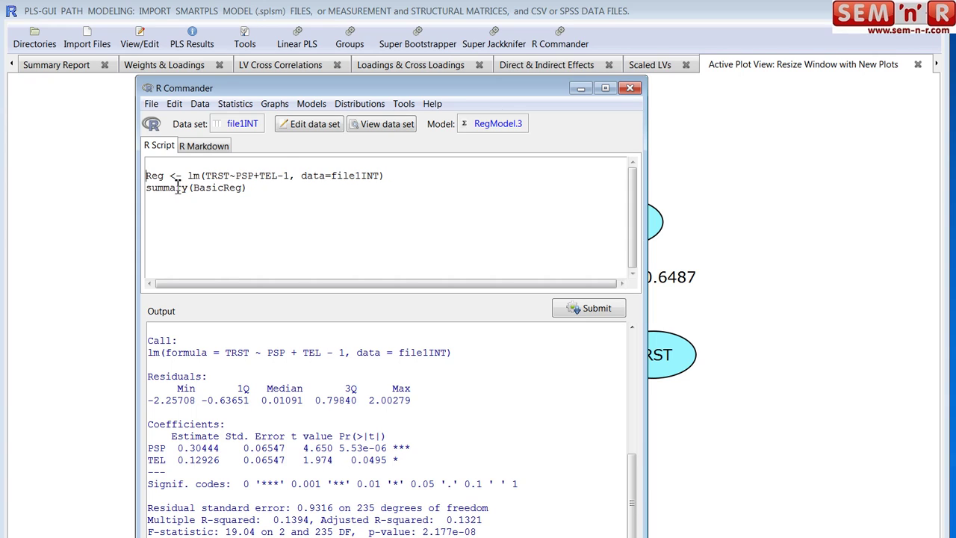
click(165, 177)
text(1)
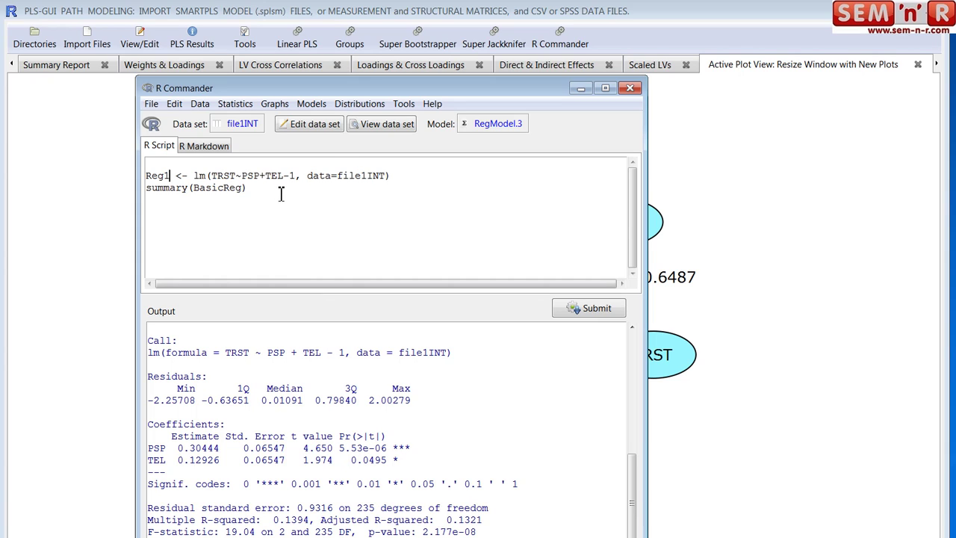
Insert +I(PSP^2) after PSP in the lm formula, correcting a typo
click(261, 177)
text(+)
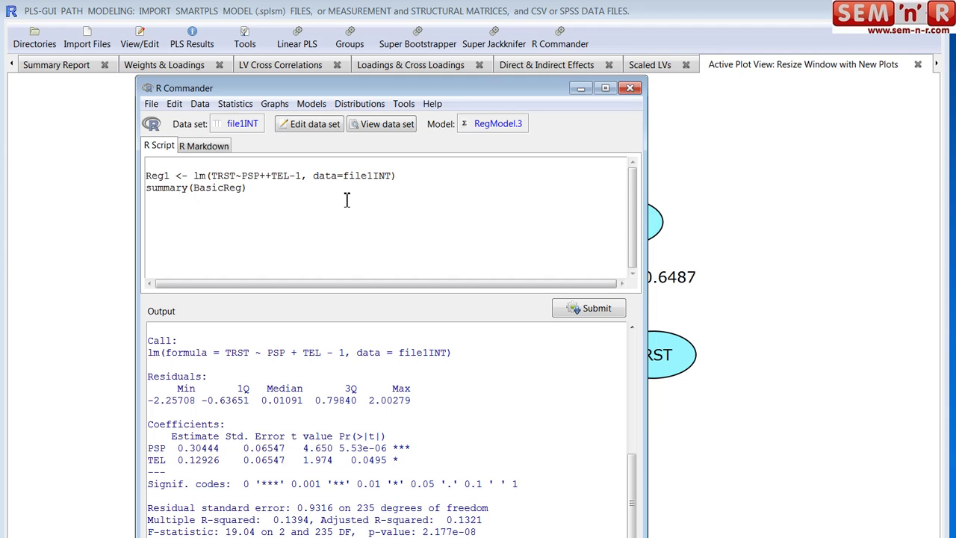
text(I()
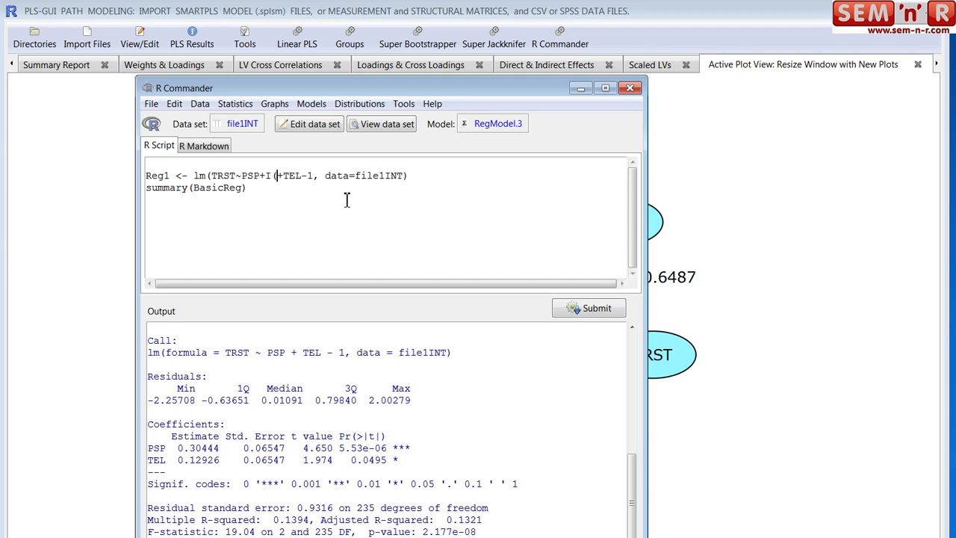
text(PS)
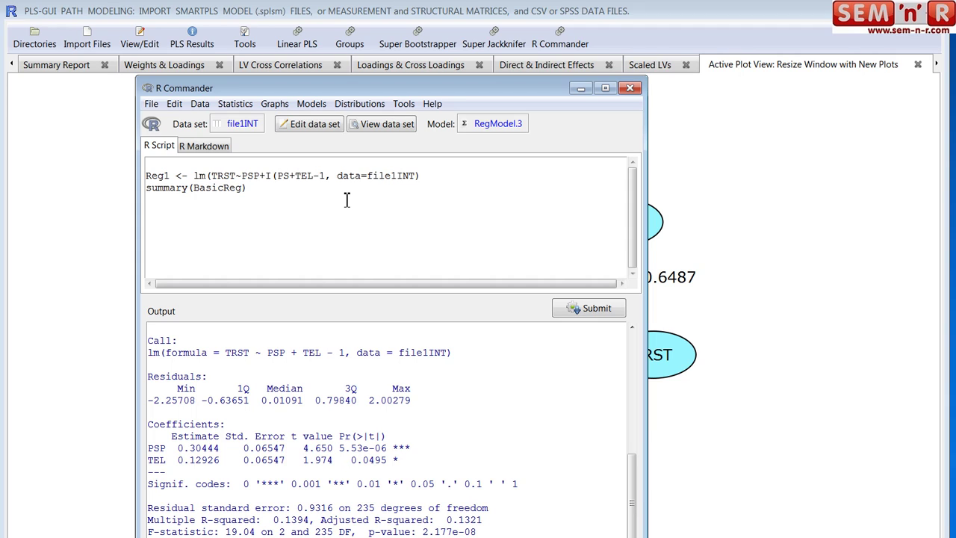
text(P^2)
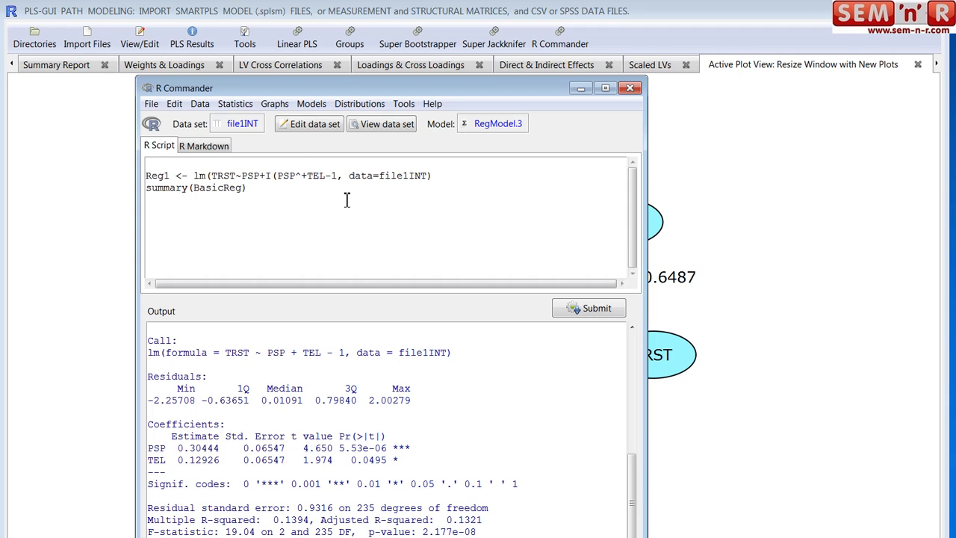
text())
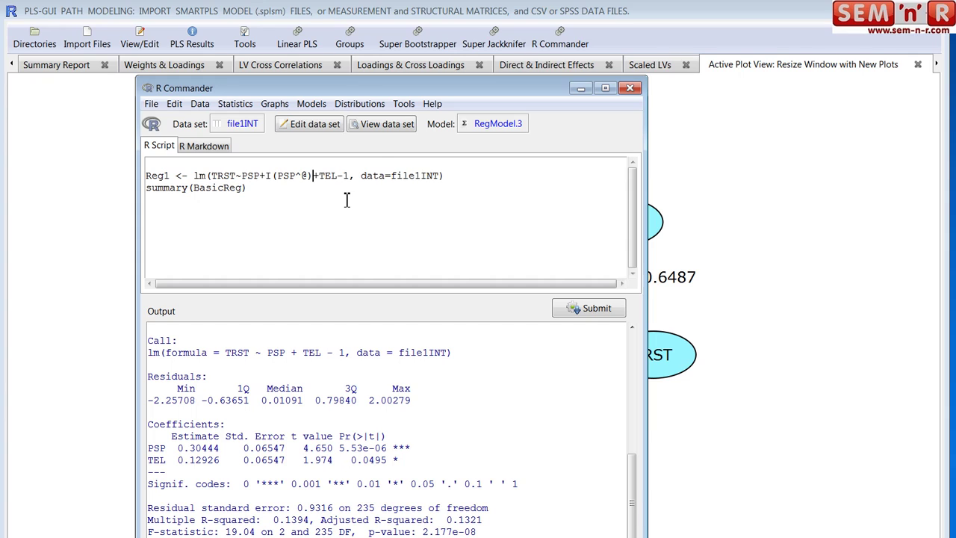
key(BackSpace)
key(BackSpace)
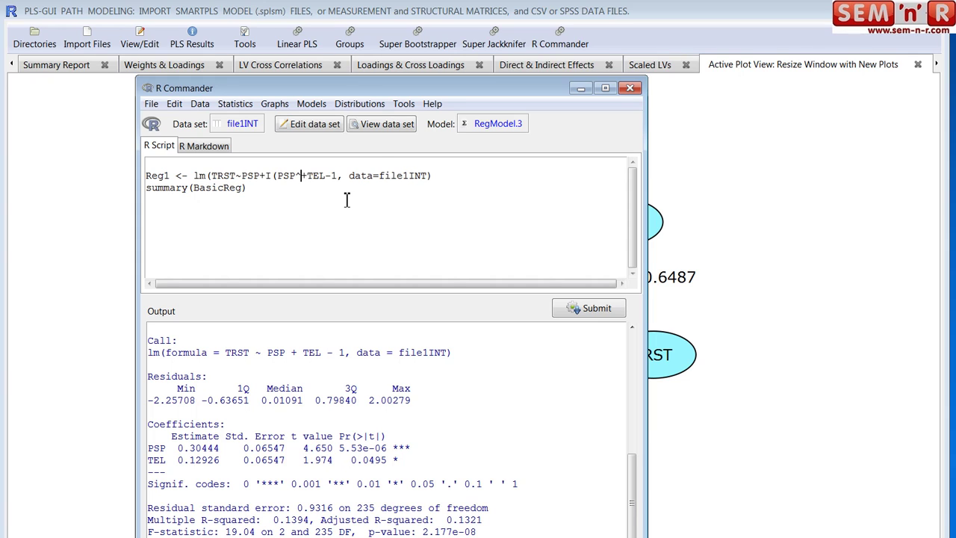
text(2))
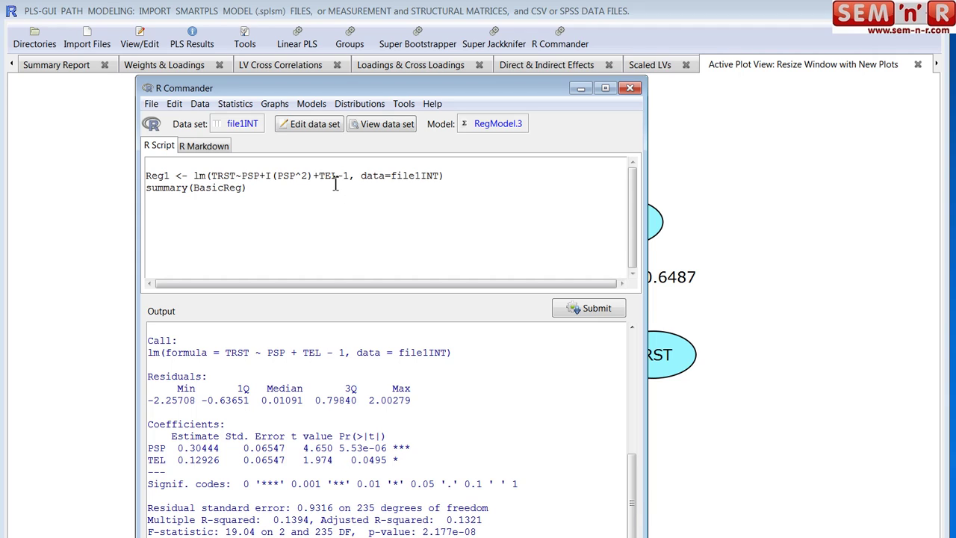
double_click(269, 177)
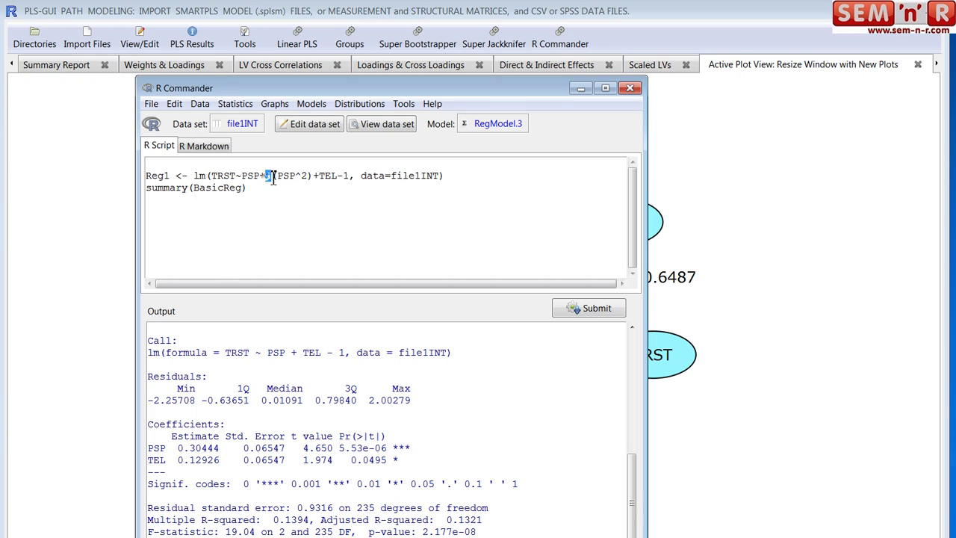
click(341, 179)
Type +I(TEL^2) after TEL in the Reg1 formula
text(+)
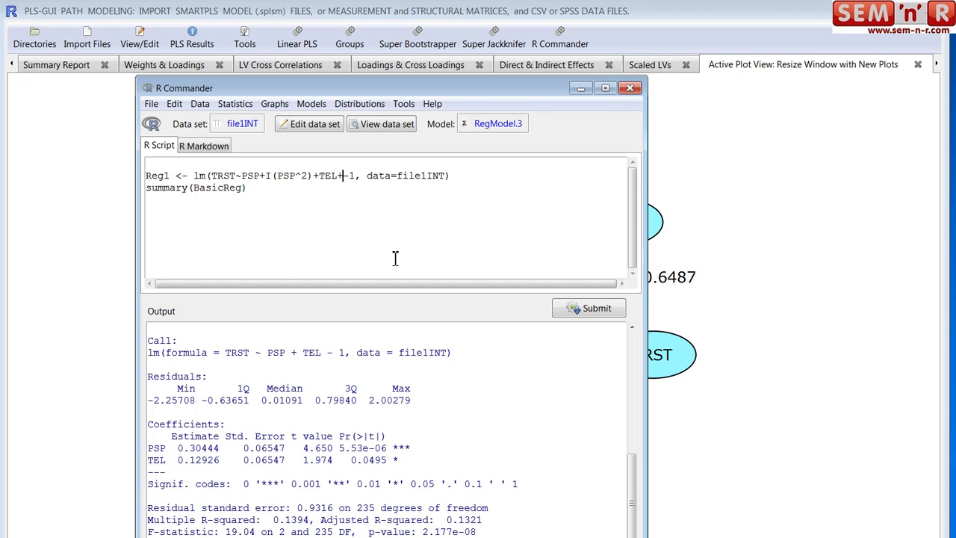
text(I(TEL)
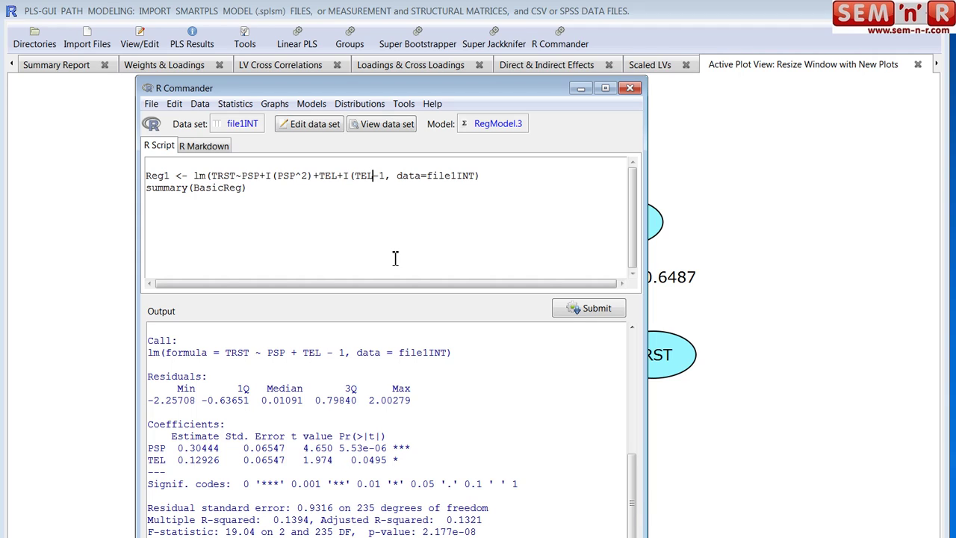
text(^)
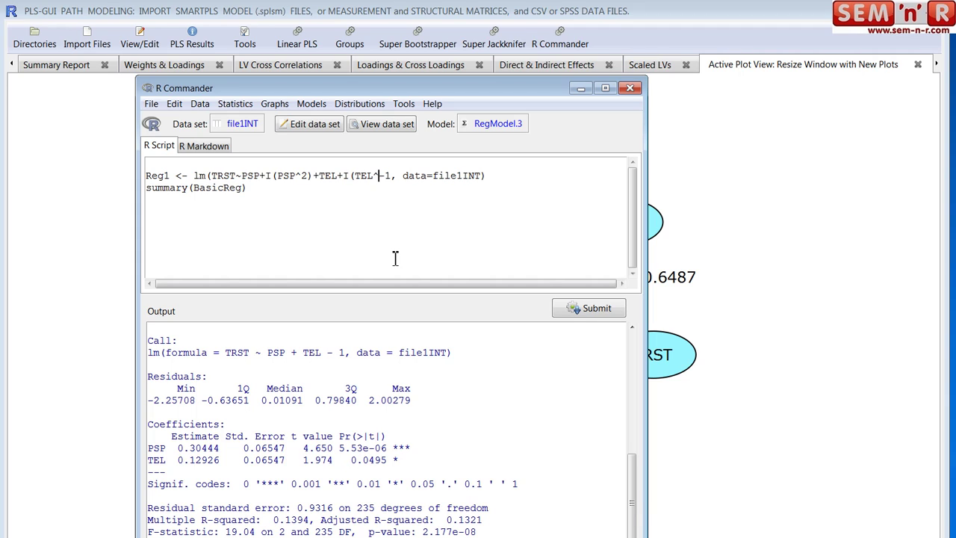
text(2)
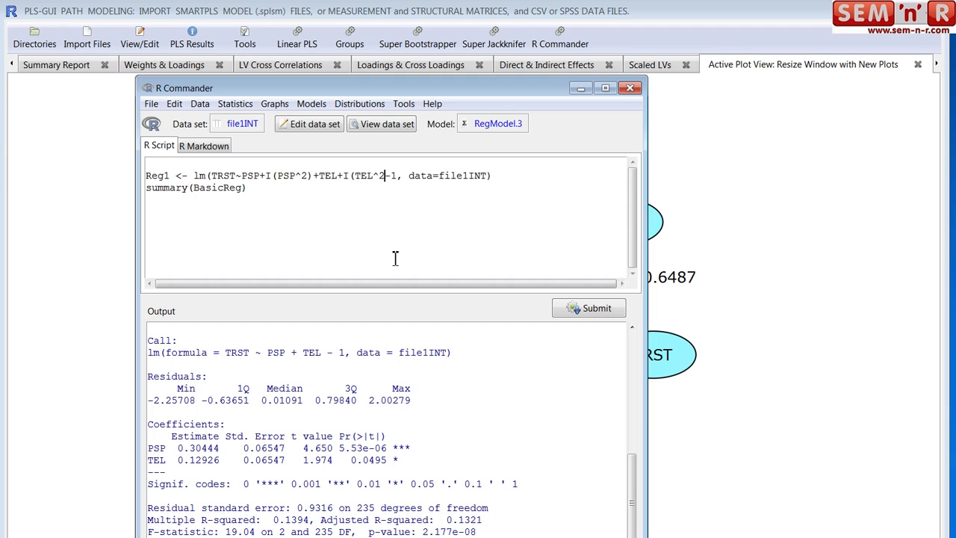
text())
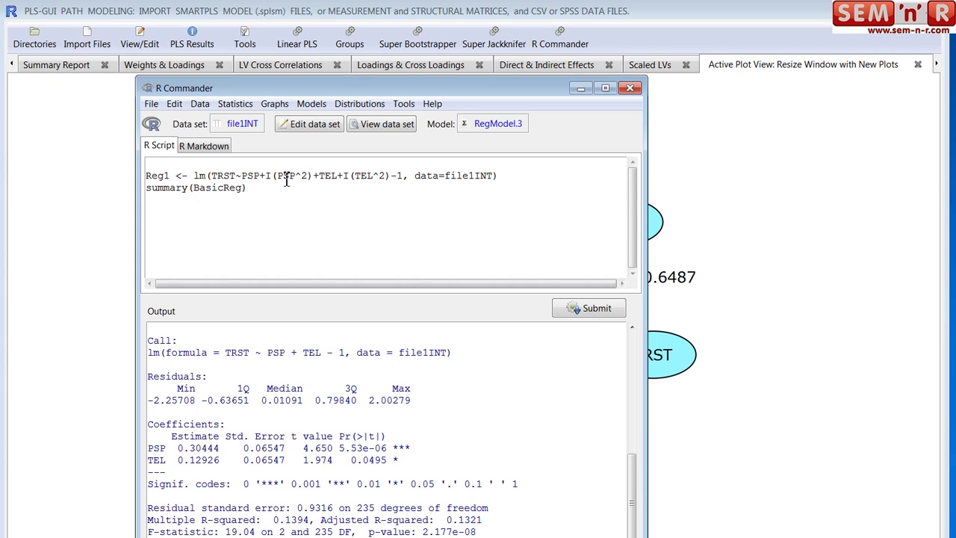
Review the squared PSP and TEL terms and change the summary line to summary(Reg1)
drag(268, 182, 391, 177)
double_click(346, 177)
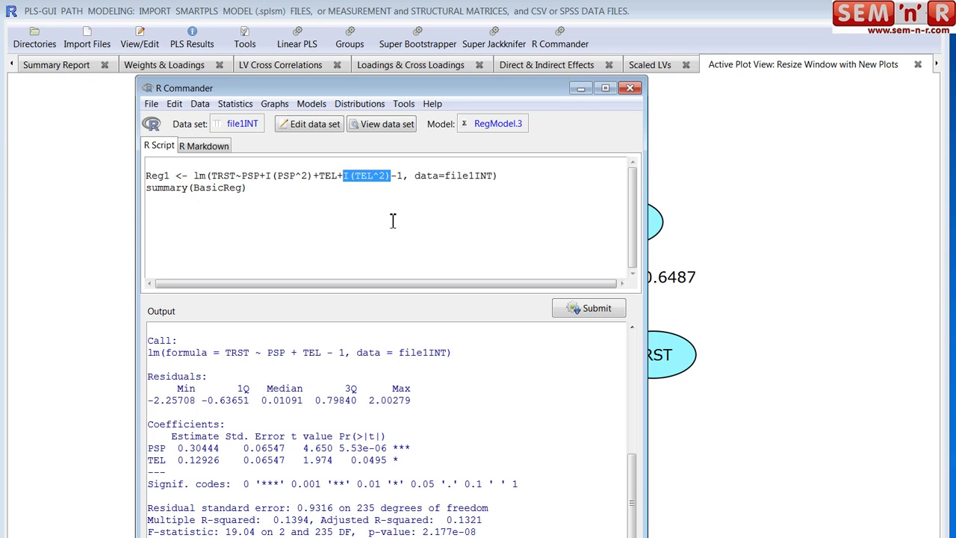
click(402, 177)
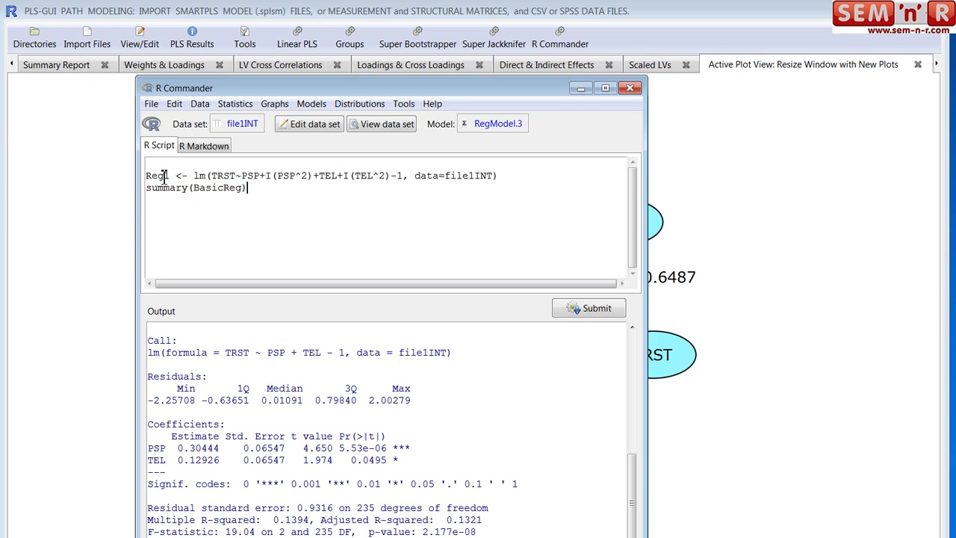
click(305, 187)
click(578, 309)
drag(192, 187, 242, 191)
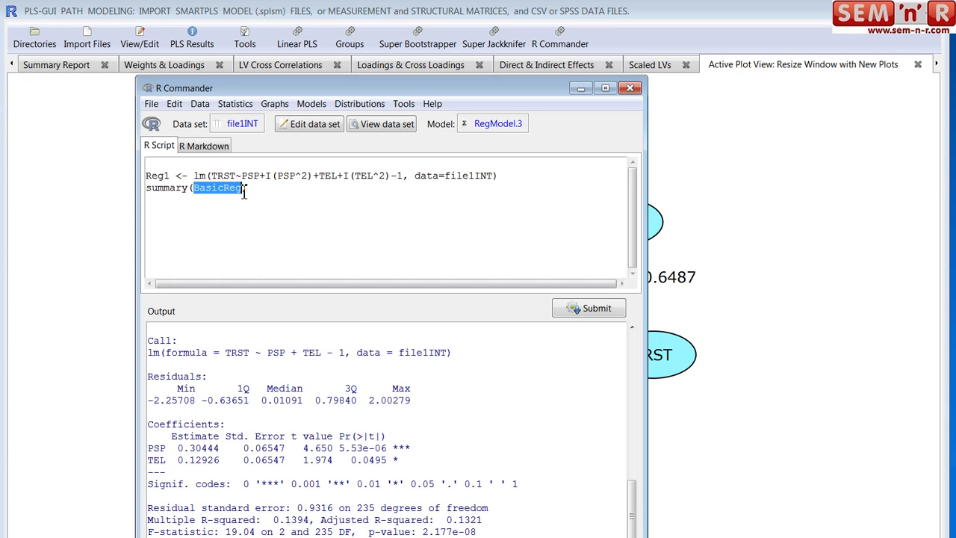
text(Reg1)
click(598, 304)
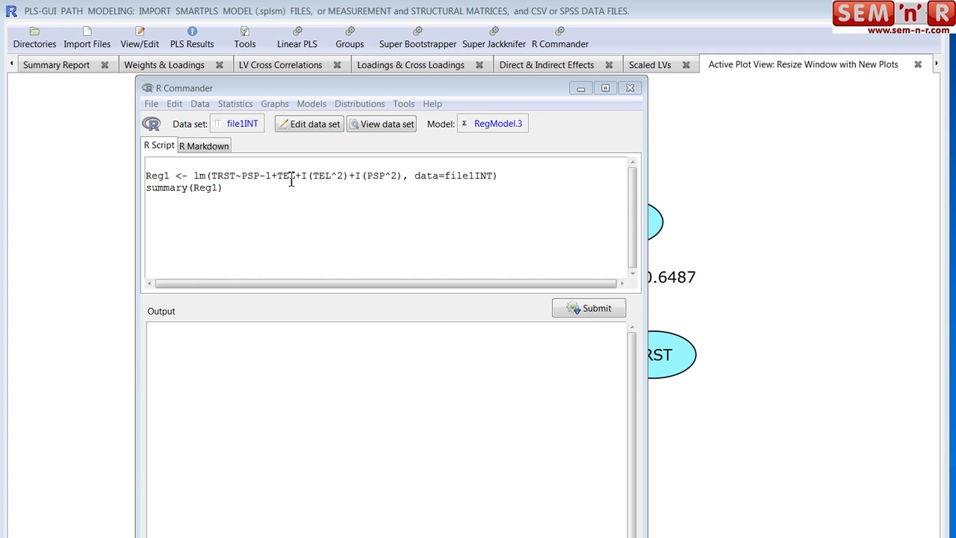
Fit Reg1 <- lm(TRST~PSP-1+TEL+I(TEL^2)+I(PSP^2), data=file1INT) without an intercept, and show its summary
drag(243, 176, 295, 178)
click(272, 176)
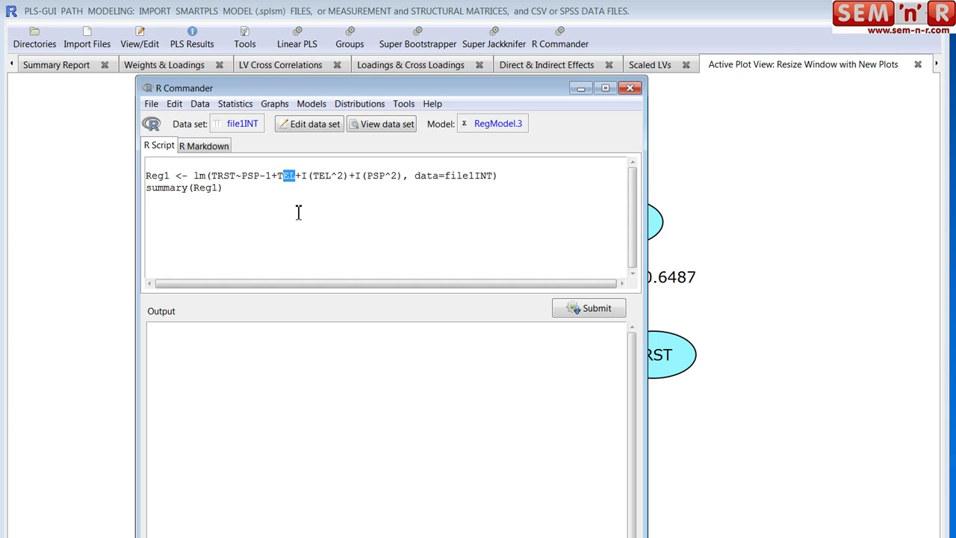
click(298, 212)
drag(193, 175, 206, 175)
click(398, 176)
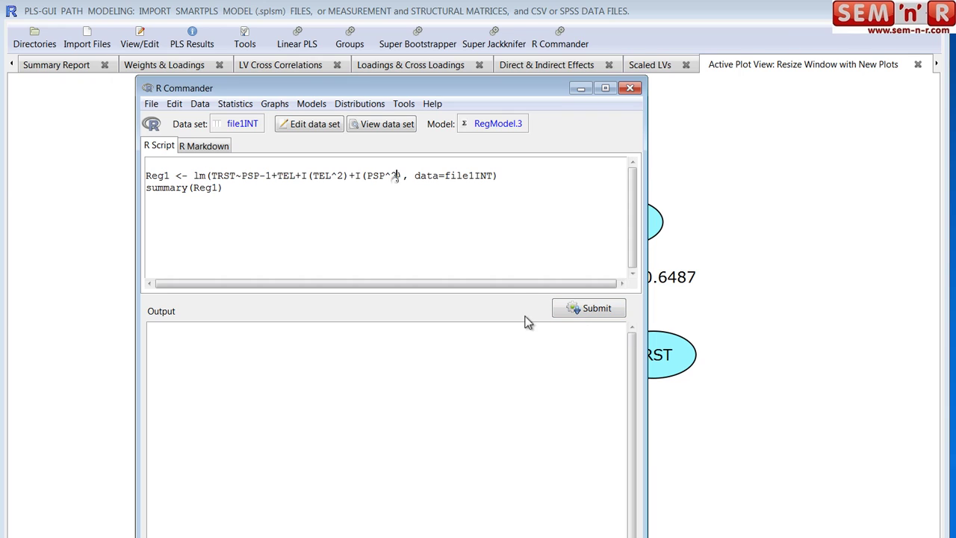
click(581, 313)
click(582, 312)
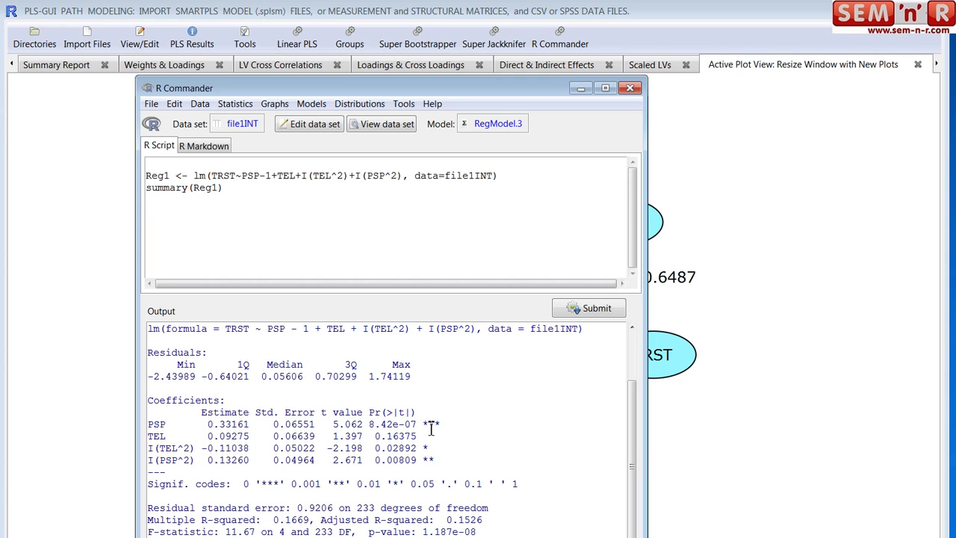
Inspect the Reg1 summary, noting the PSP significance stars and the I(TEL^2) p-value
drag(441, 424, 417, 424)
drag(387, 435, 450, 458)
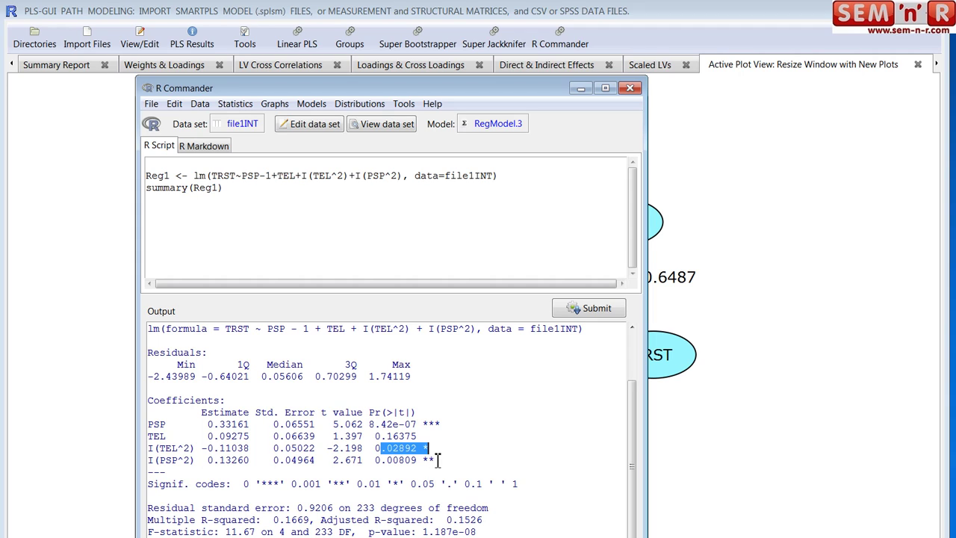
click(454, 457)
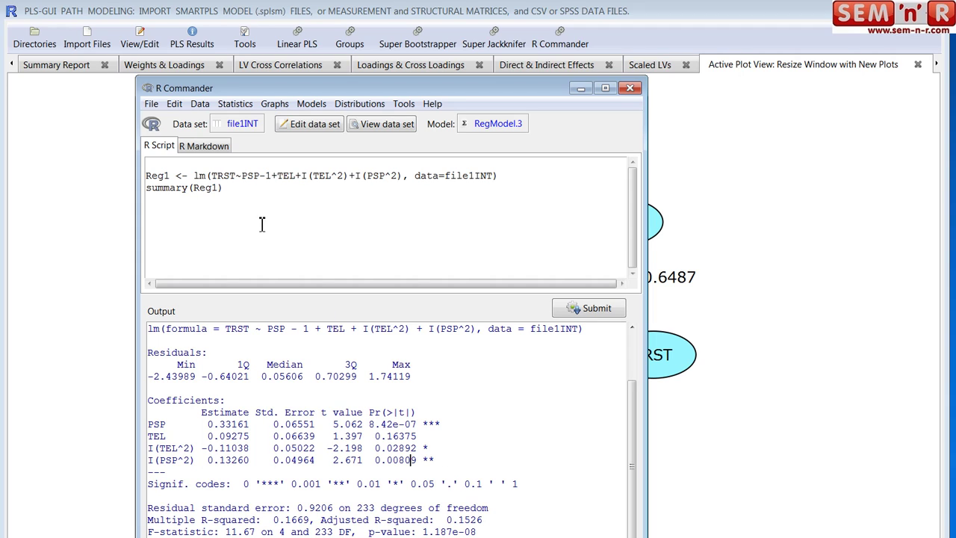
click(228, 190)
click(312, 108)
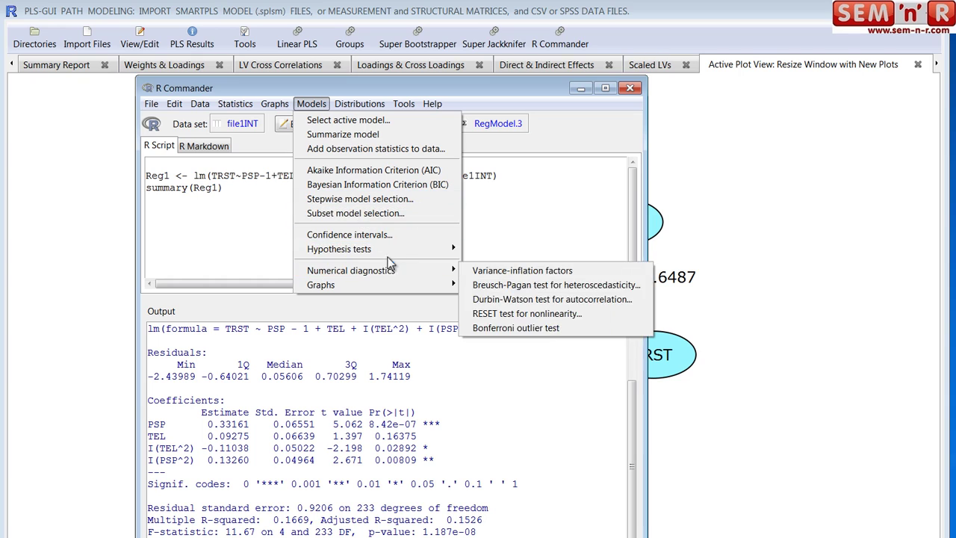
Run an ANOVA of BasicReg (first model) against Reg1 (second model), giving p = 0.02295
mouse_move(394, 256)
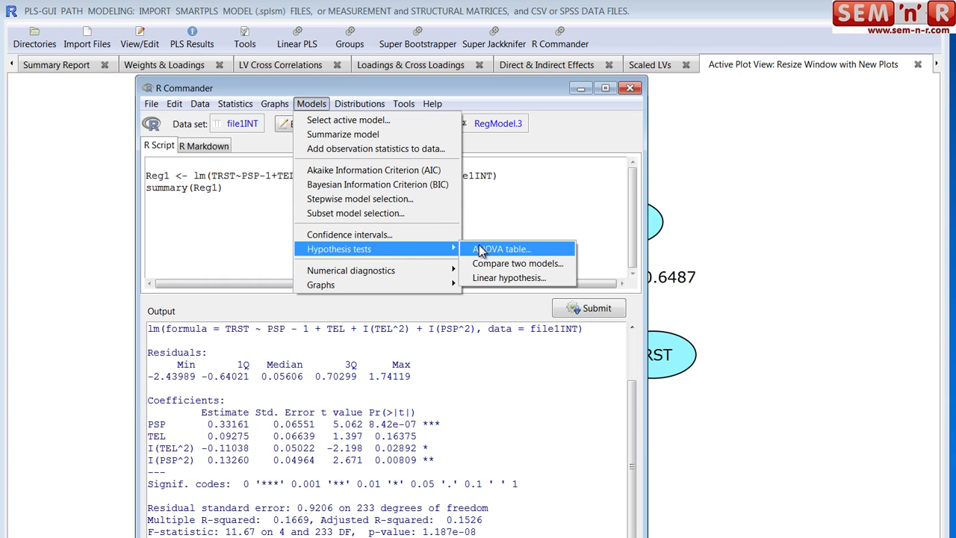
click(515, 265)
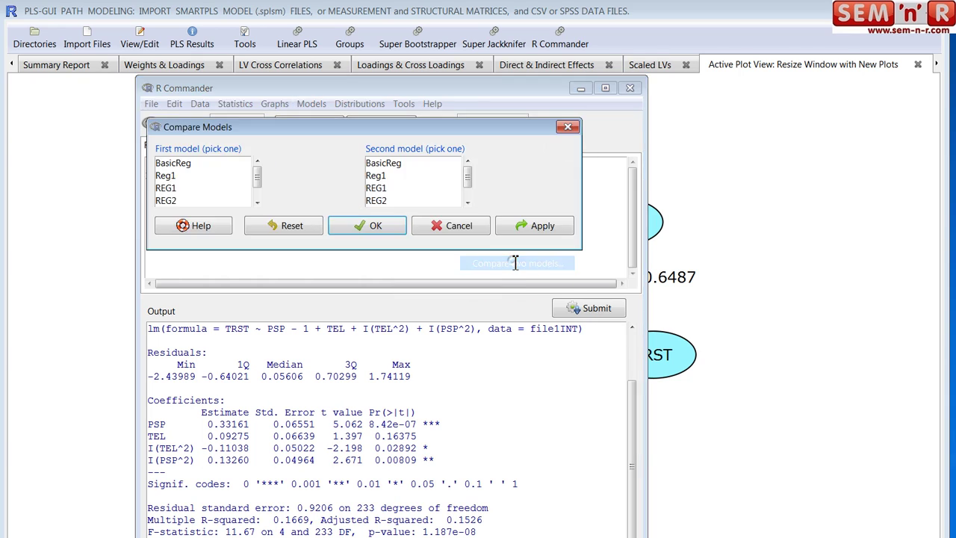
click(387, 165)
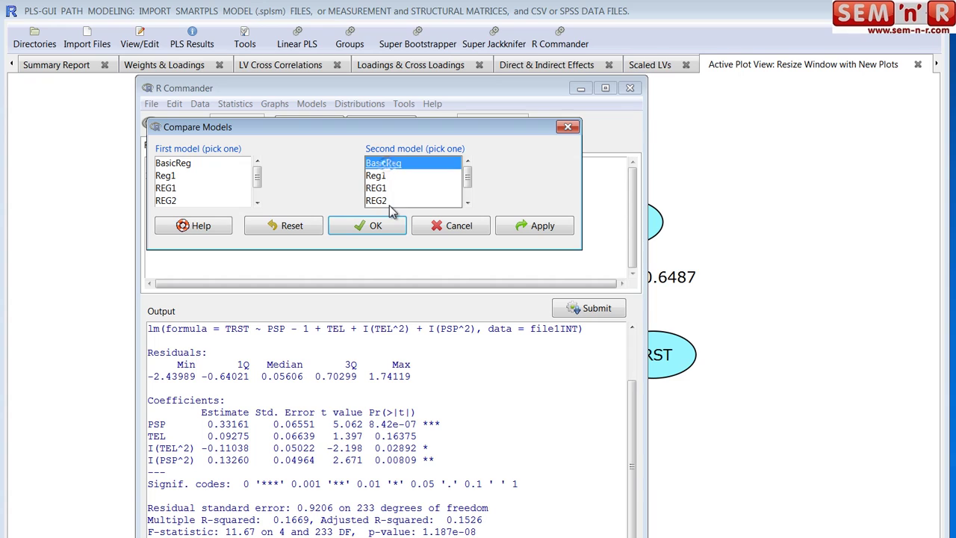
click(179, 163)
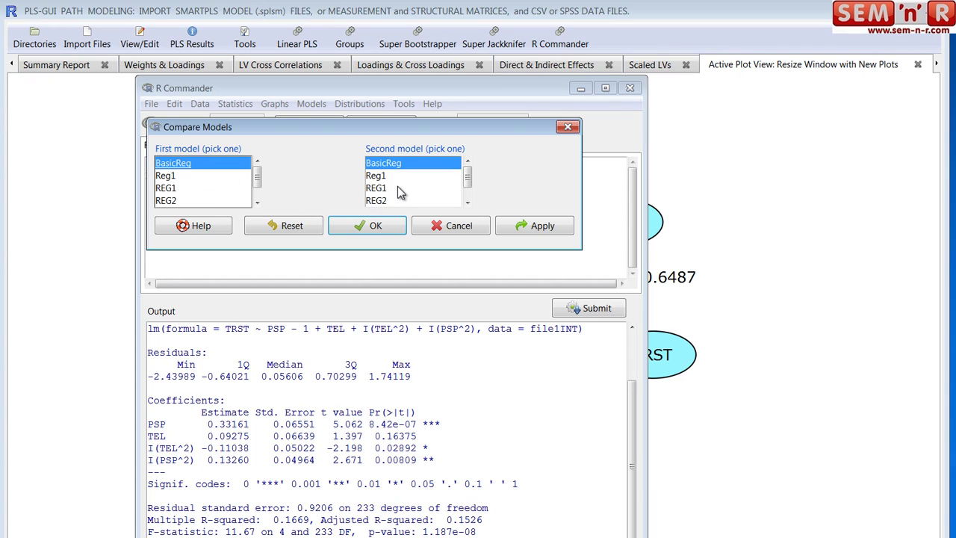
click(381, 176)
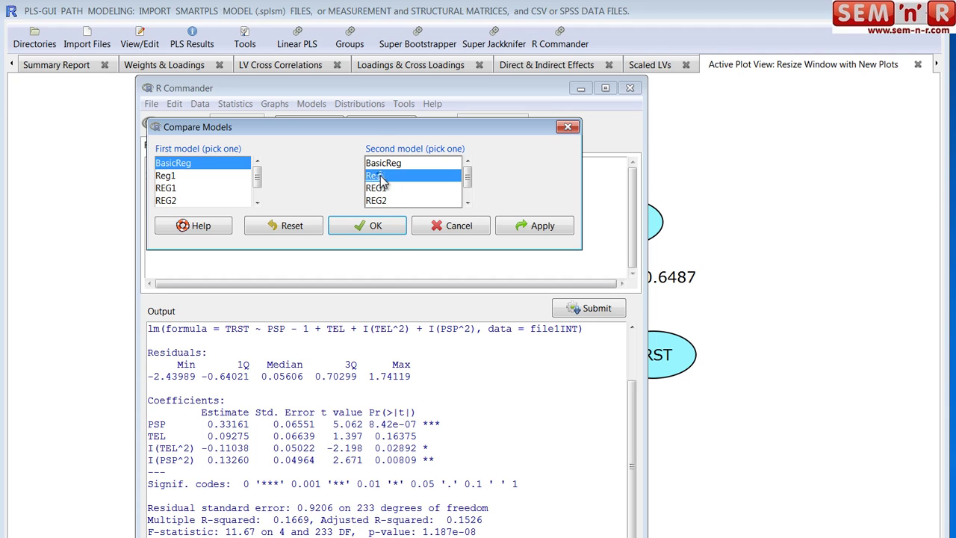
click(376, 228)
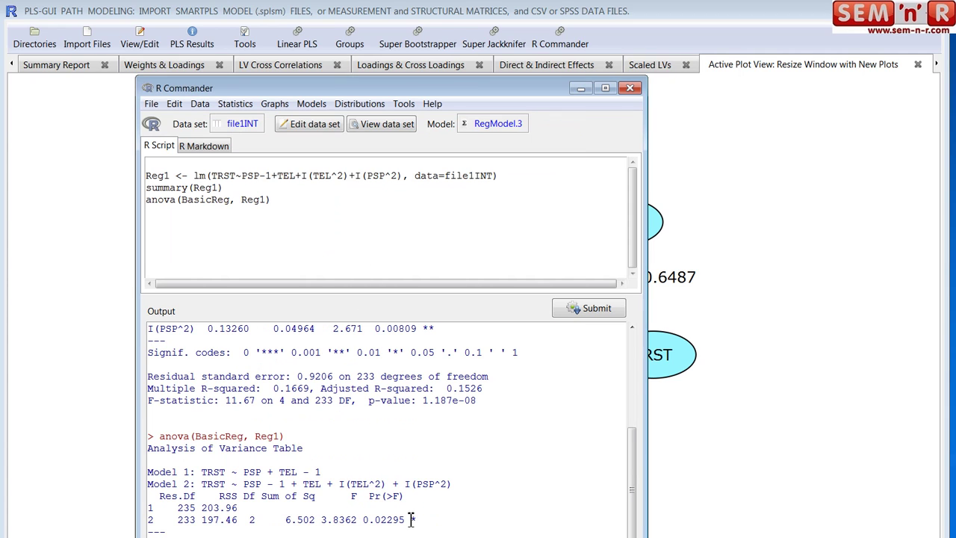
drag(410, 520, 421, 523)
drag(369, 520, 404, 522)
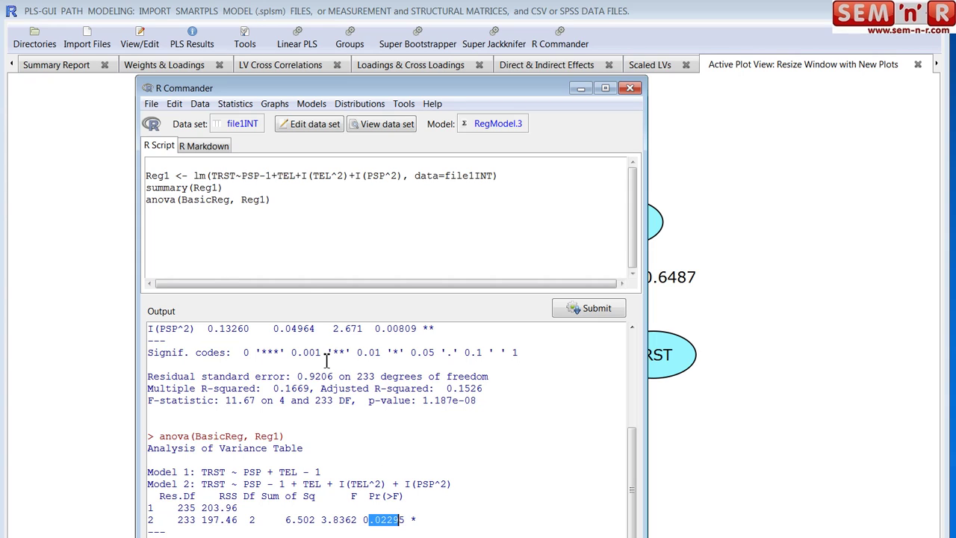
click(376, 523)
drag(375, 522, 413, 523)
drag(209, 519, 243, 519)
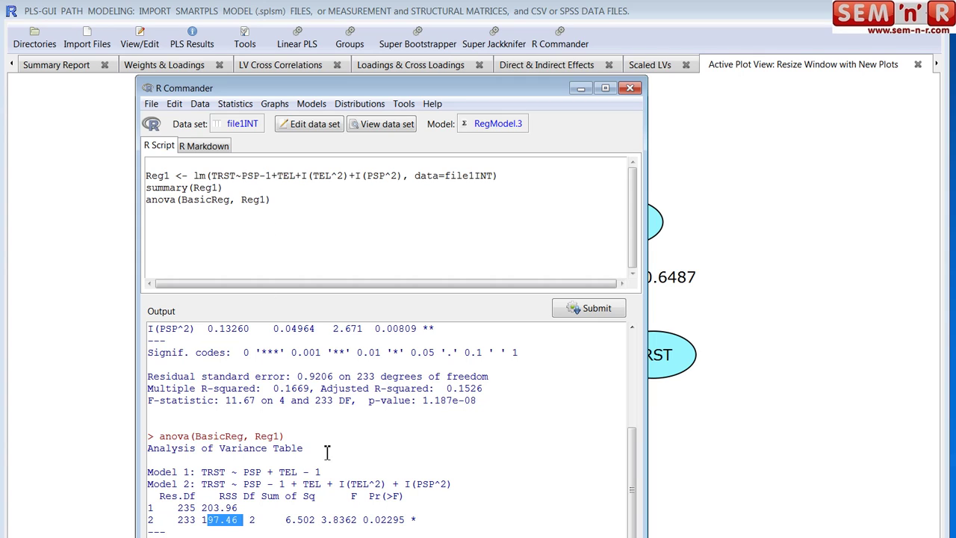
click(308, 200)
Compute AIC for RegModel.3 (644.9911), then make BasicReg active and compute its AIC (642.9911)
click(311, 104)
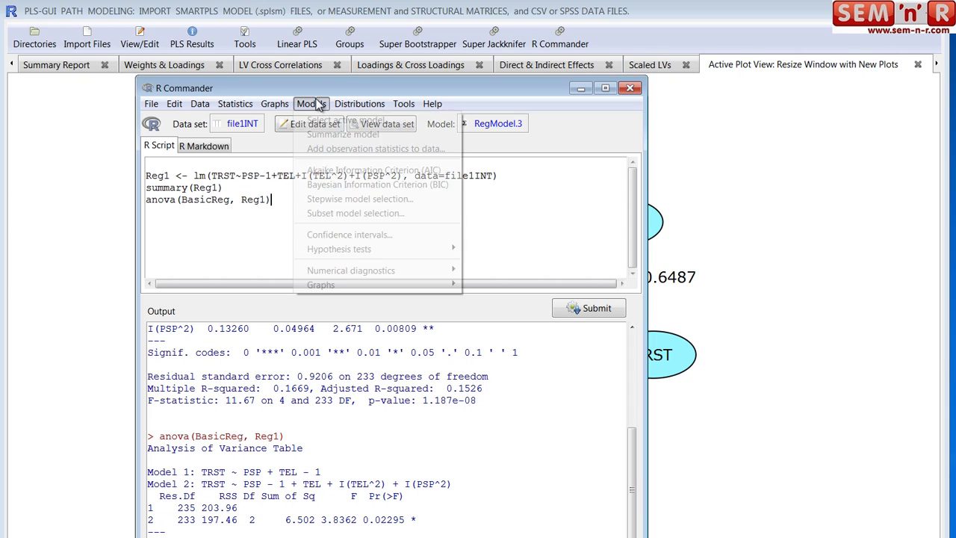
click(329, 174)
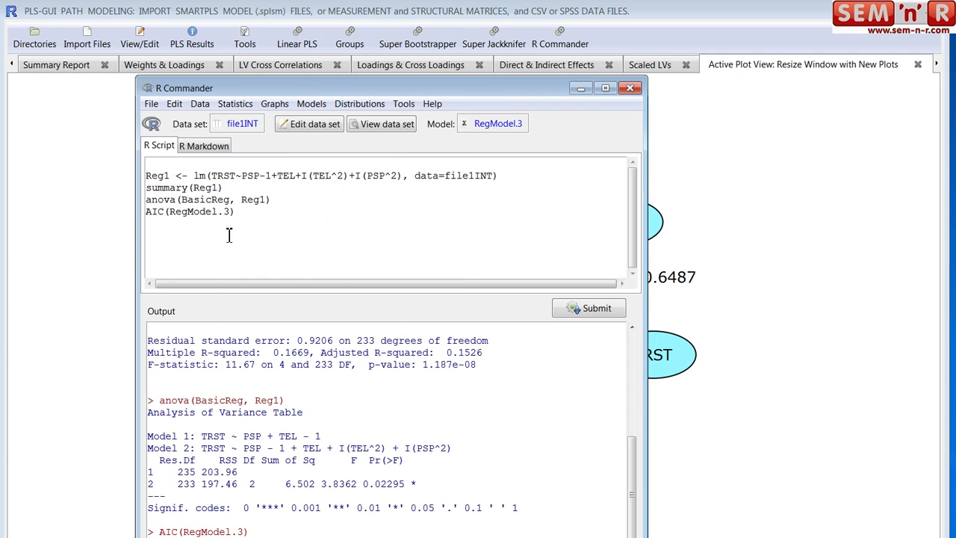
click(497, 124)
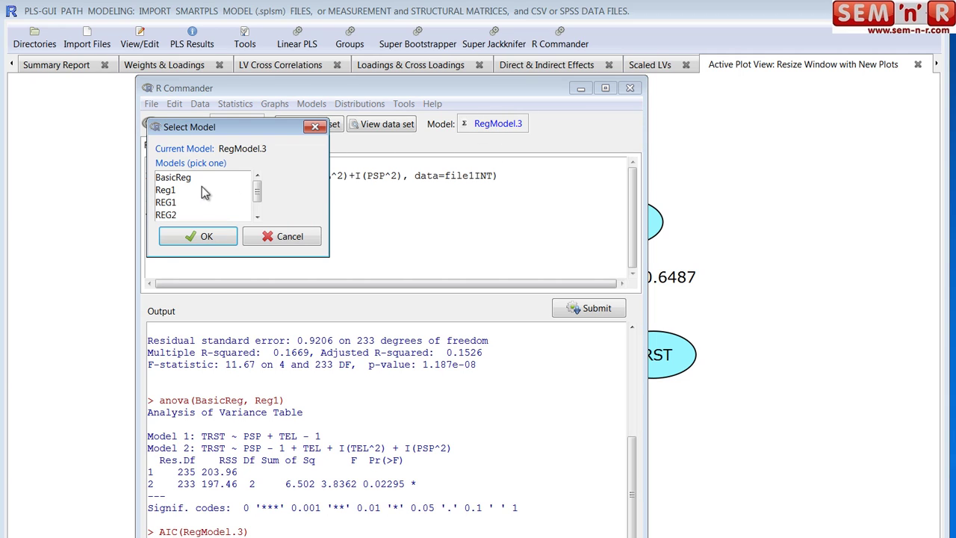
click(179, 177)
click(204, 236)
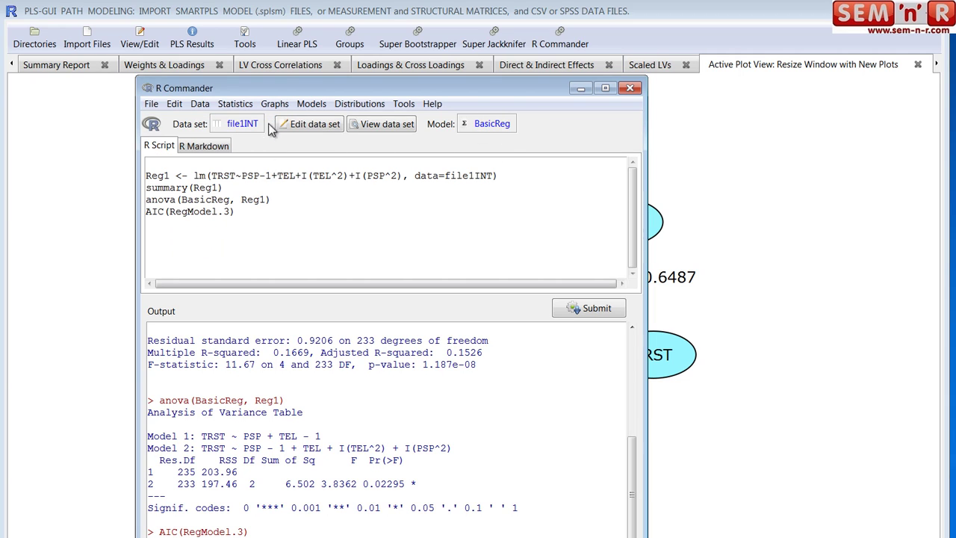
click(311, 104)
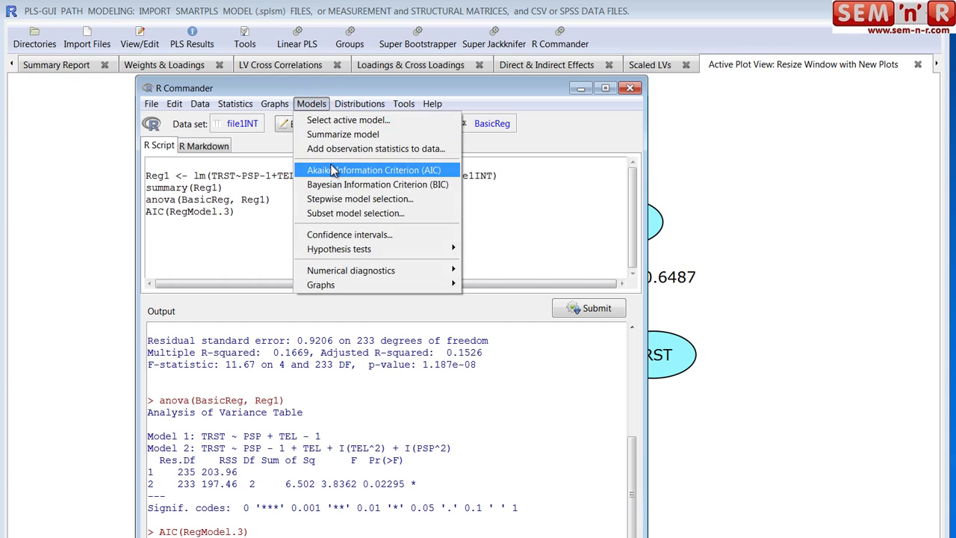
click(322, 169)
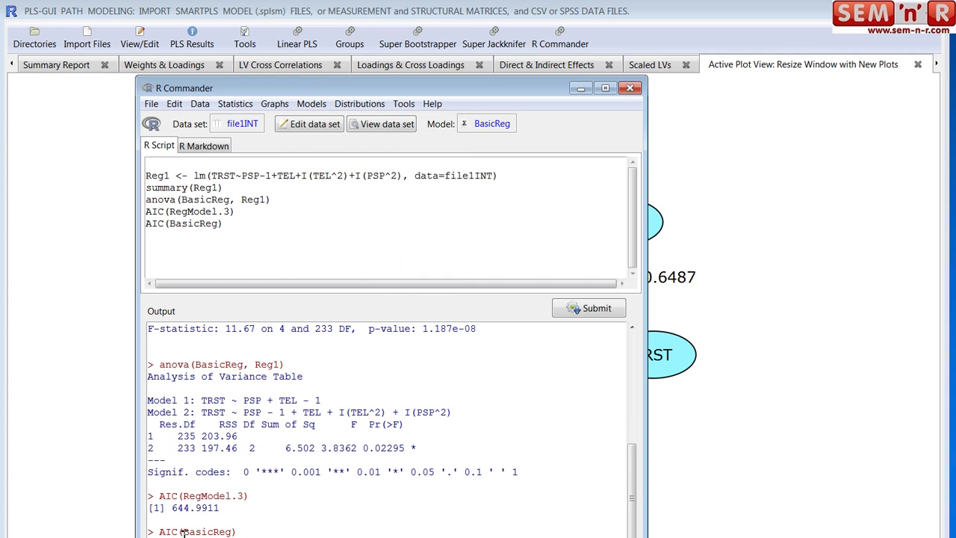
Make Reg1 the active model and compute its AIC
click(484, 124)
click(173, 191)
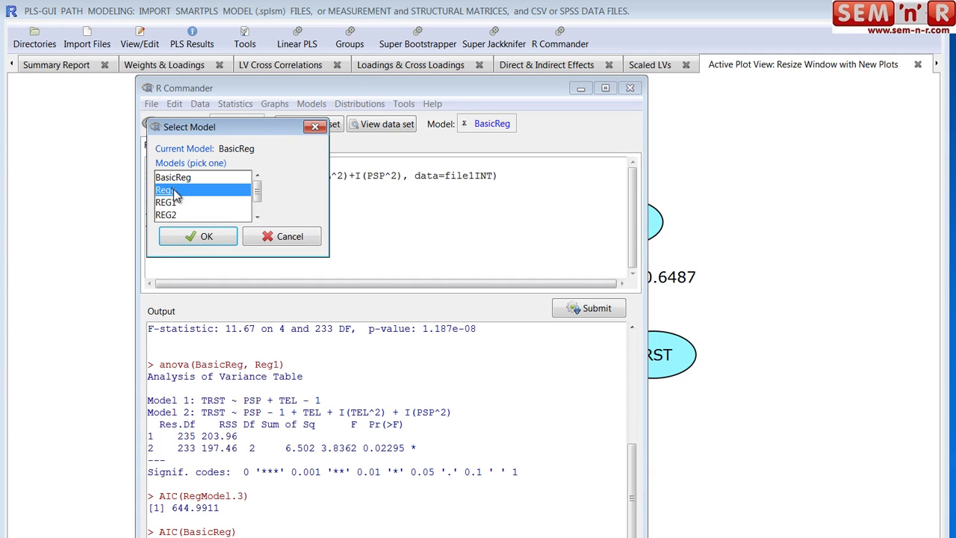
click(188, 237)
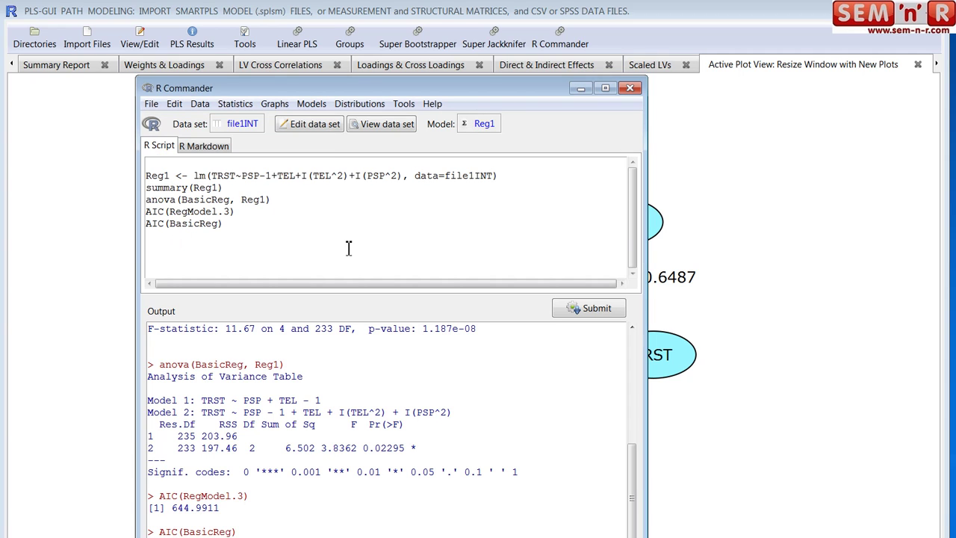
click(308, 105)
click(320, 170)
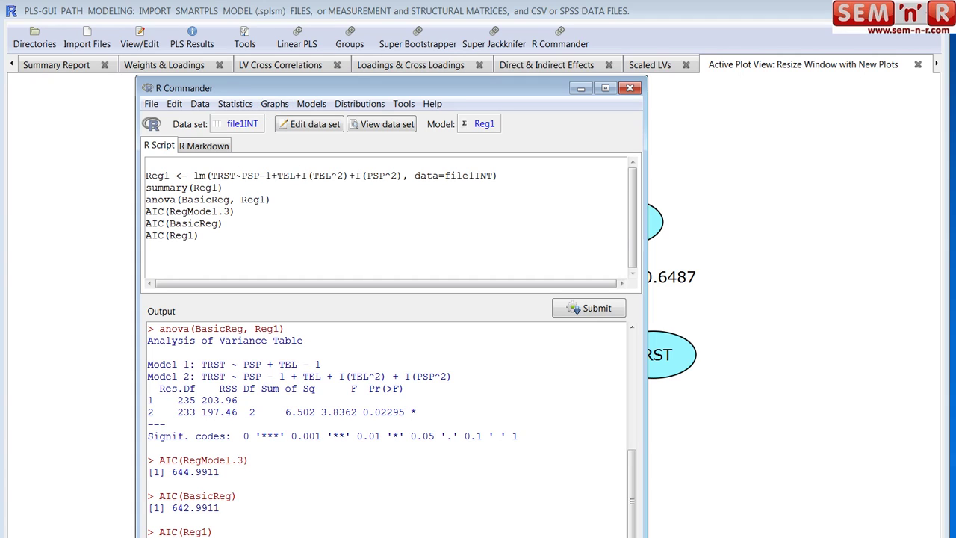
Keep Reg1 as the active model and rename the lm line's model to Reg2
click(484, 123)
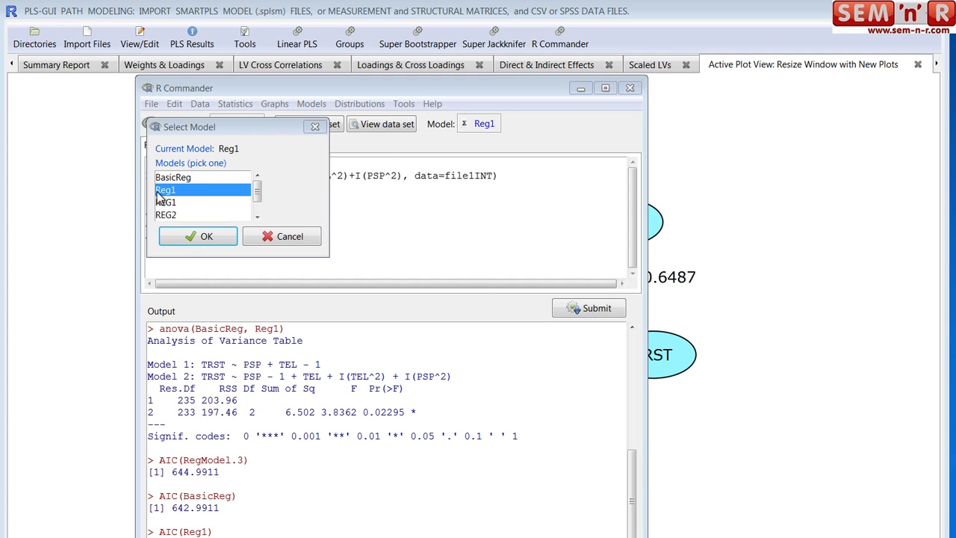
click(185, 238)
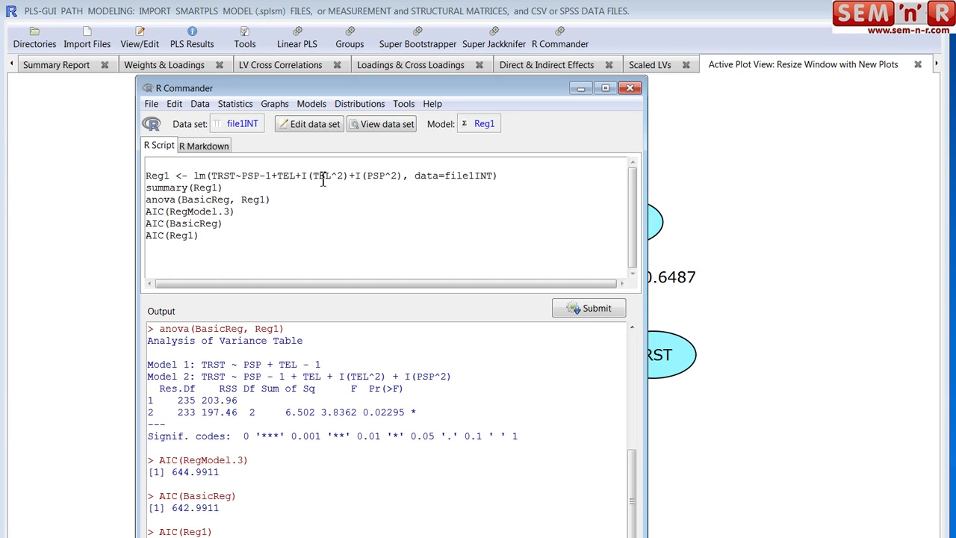
drag(163, 177, 171, 178)
text(2)
Duplicate the +I(TEL^2) term after itself and select its exponent to change to 3
drag(297, 177, 349, 176)
right_click(330, 179)
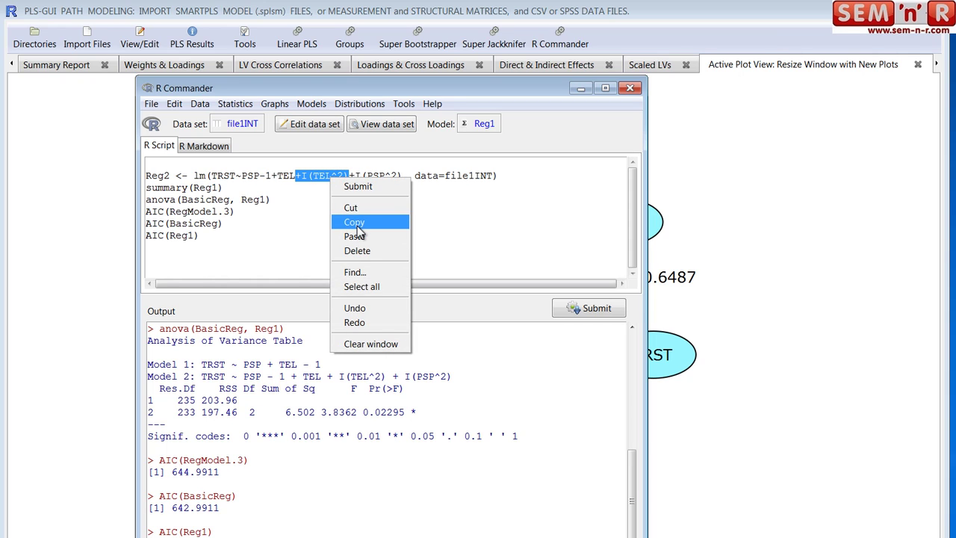
click(357, 222)
click(351, 175)
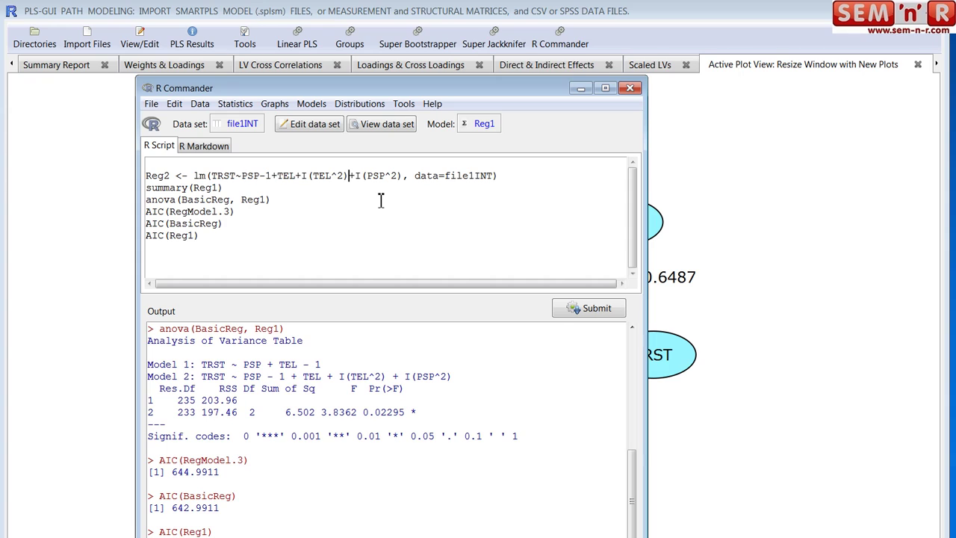
key(ctrl+v)
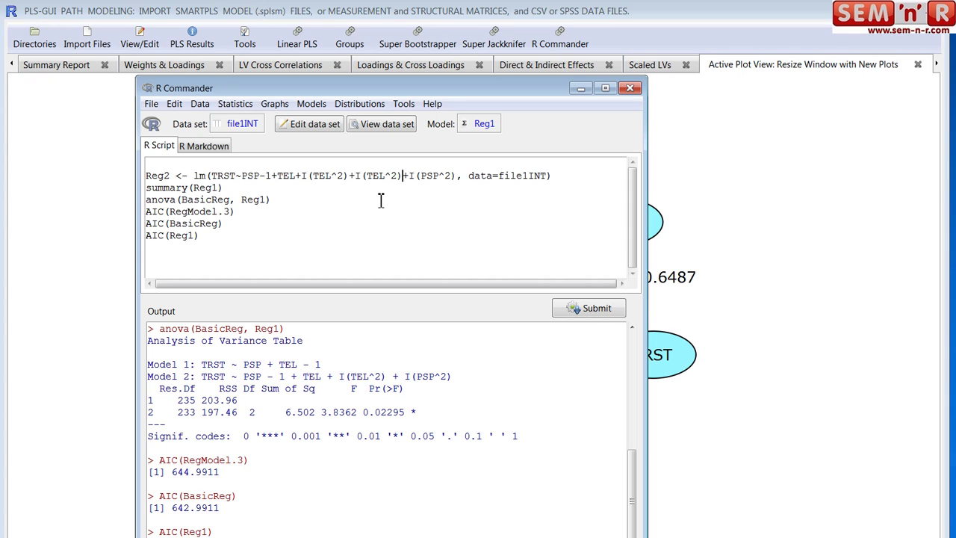
double_click(393, 176)
Fit Reg2 and run summary(Reg2), showing I(TEL^3) at 0.01921 and adjusted R-squared 0.1495
click(579, 309)
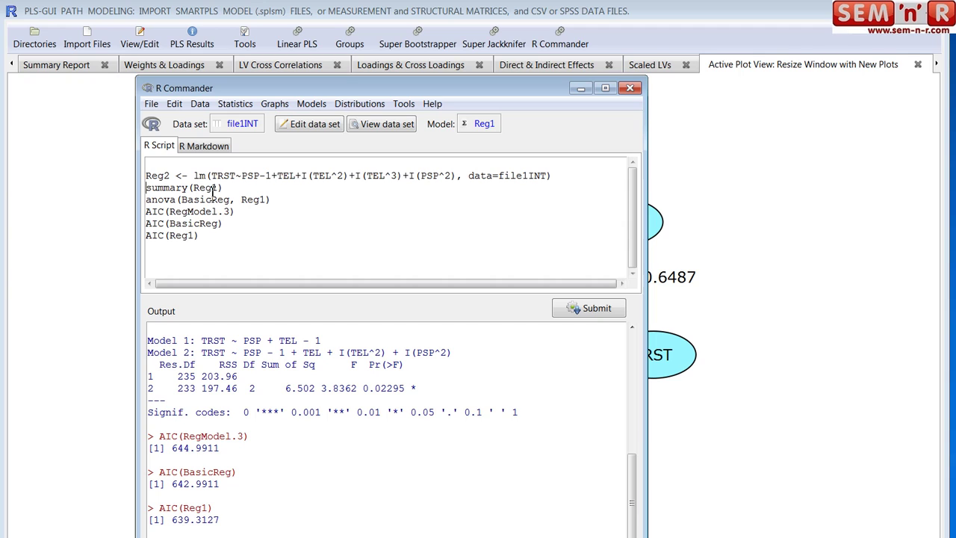
drag(211, 187, 218, 187)
text(2)
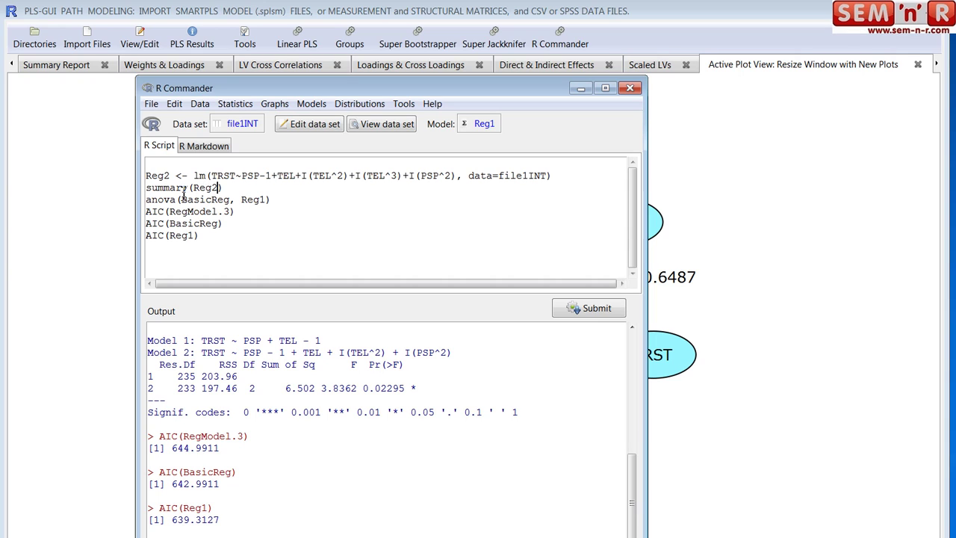
click(590, 308)
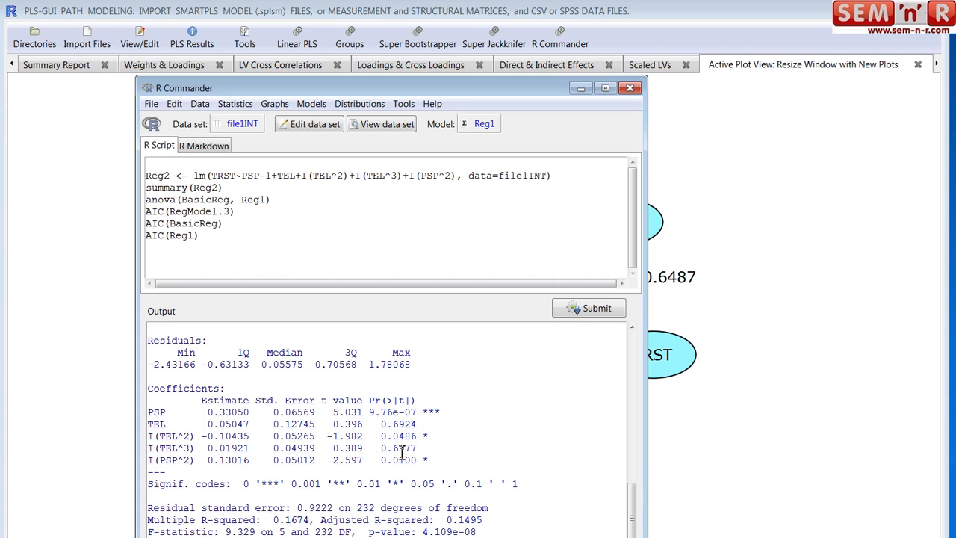
Run an ANOVA of Reg1 (first model) against the cubic-term Reg2 (second model)
click(309, 106)
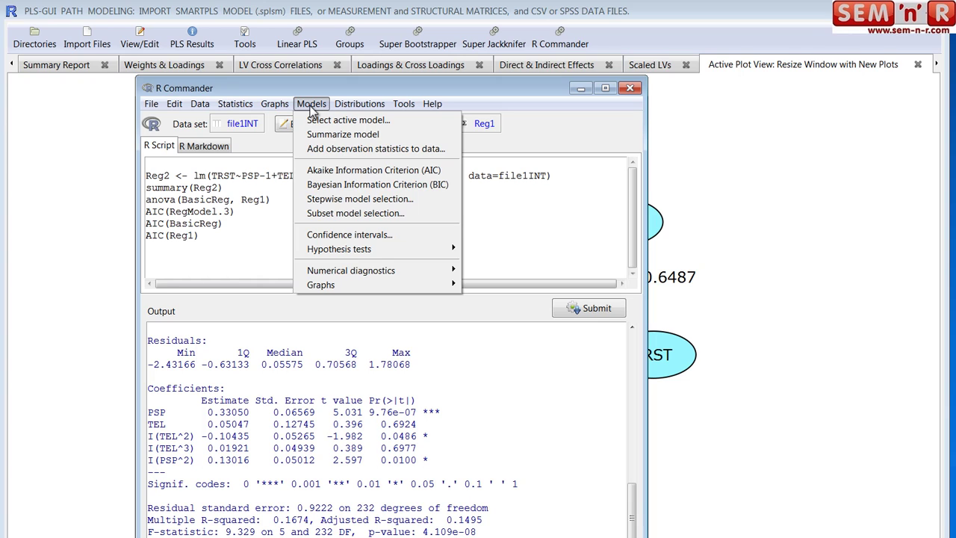
mouse_move(423, 254)
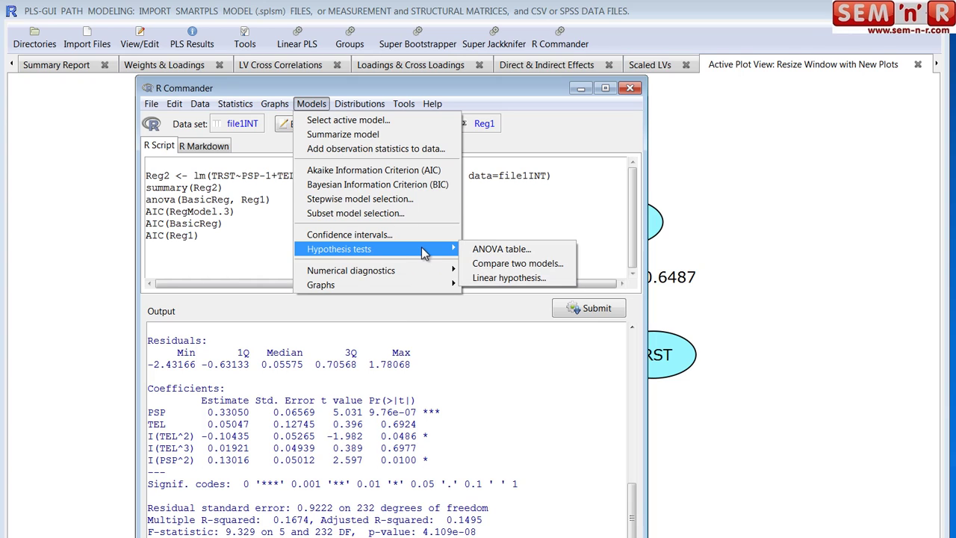
click(505, 261)
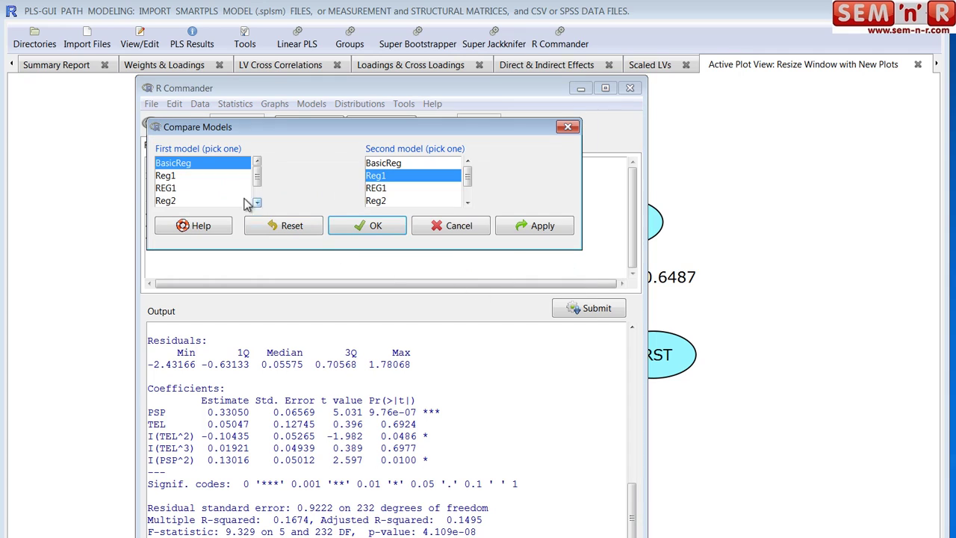
click(168, 176)
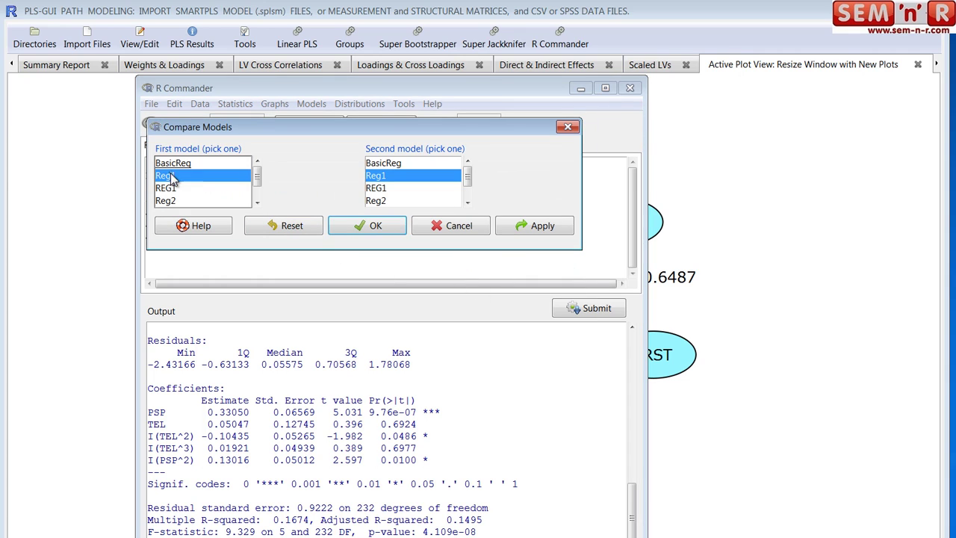
click(376, 202)
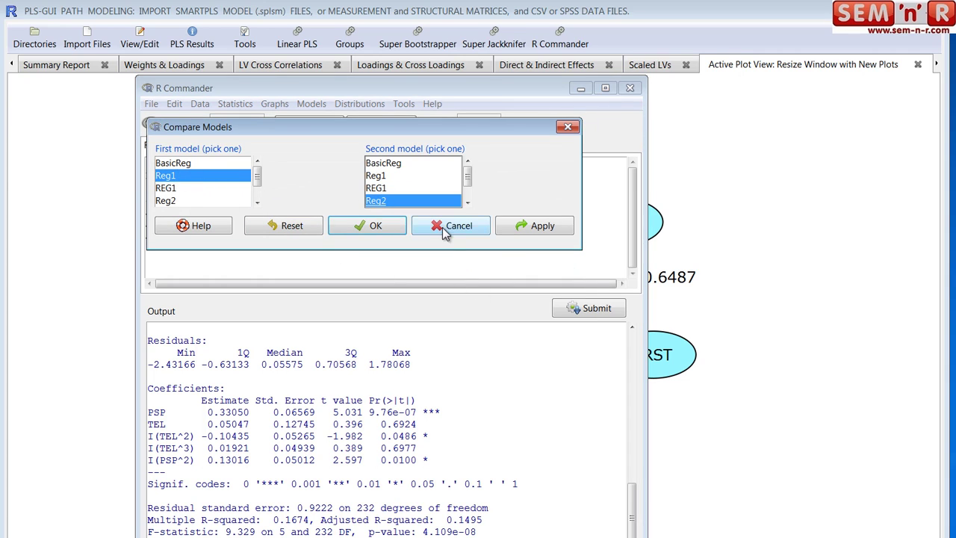
click(369, 227)
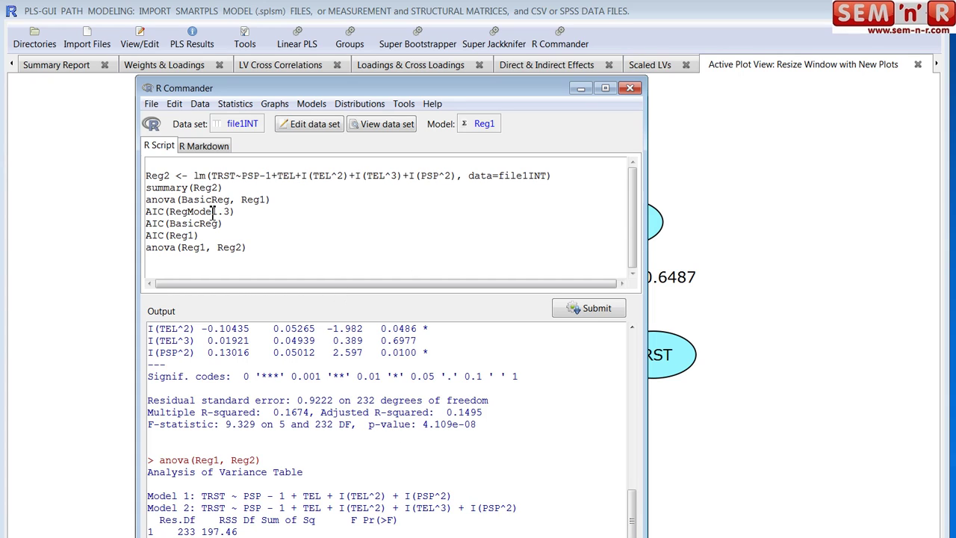
Bring the PLS-GUI window forward to show the full path diagram
click(700, 373)
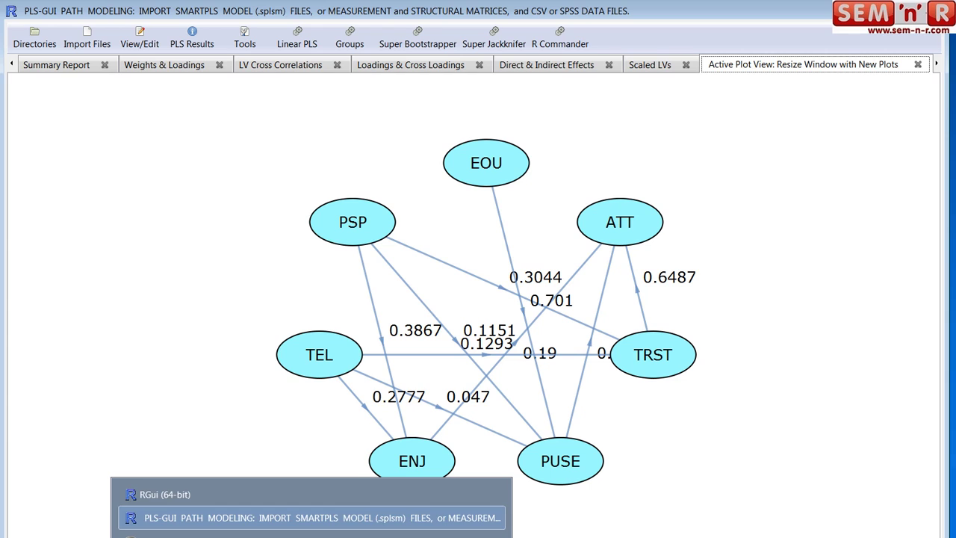
Restore R Commander to the top of the screen and keep Reg1 as the active model
click(267, 516)
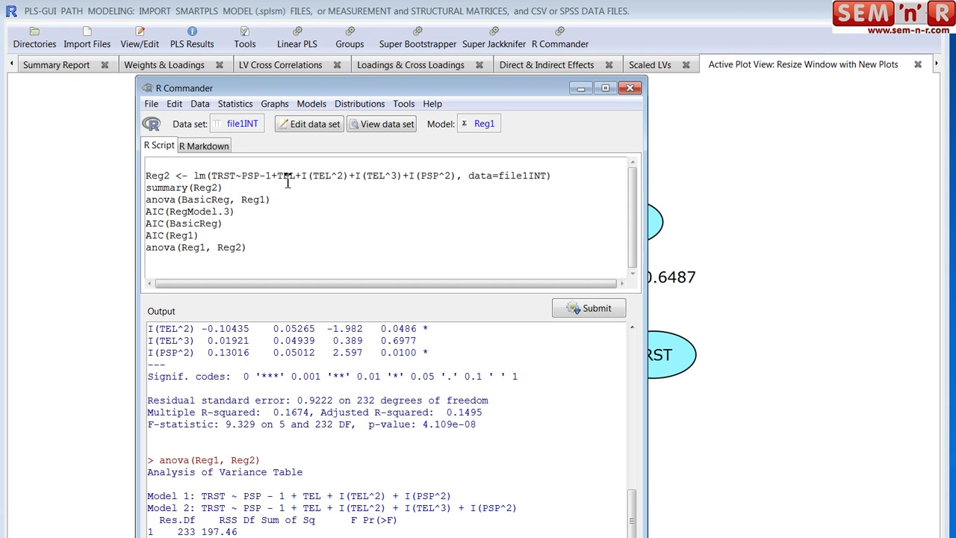
drag(338, 84, 351, 14)
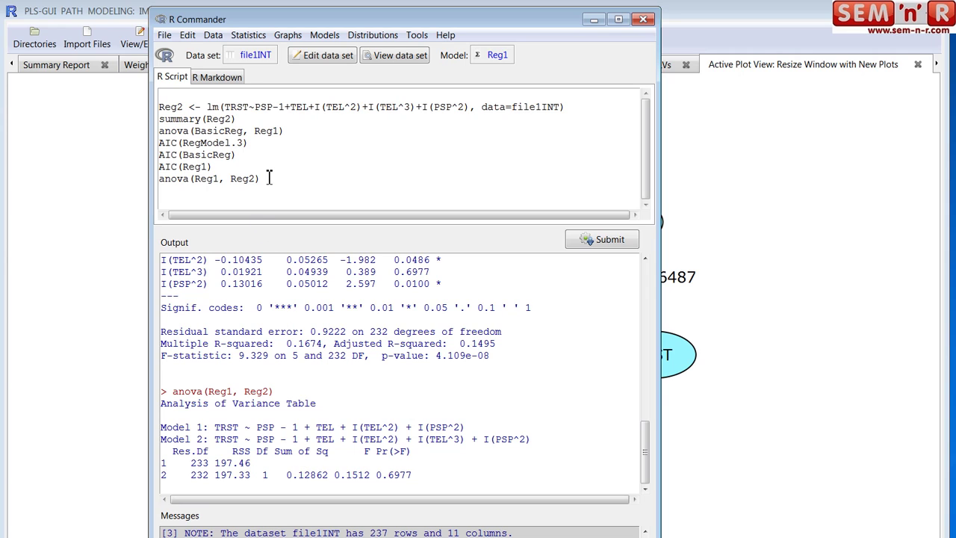
click(490, 54)
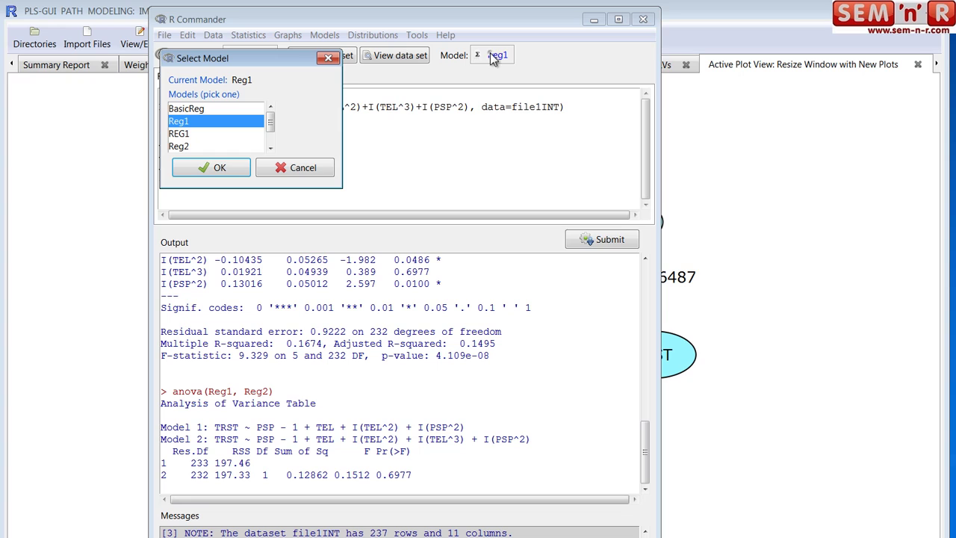
click(183, 122)
click(200, 170)
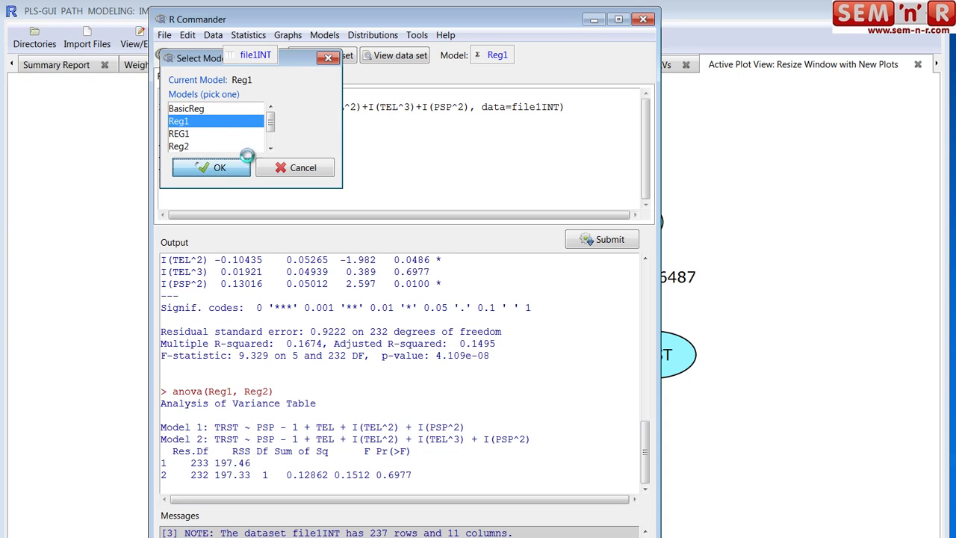
Browse the Models > Graphs submenu for the diagnostic plot options
click(287, 35)
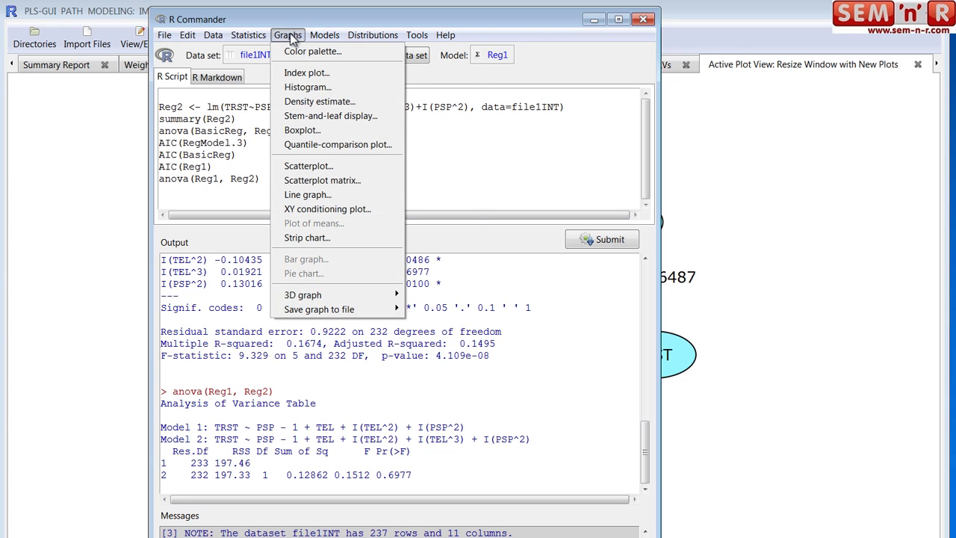
mouse_move(323, 38)
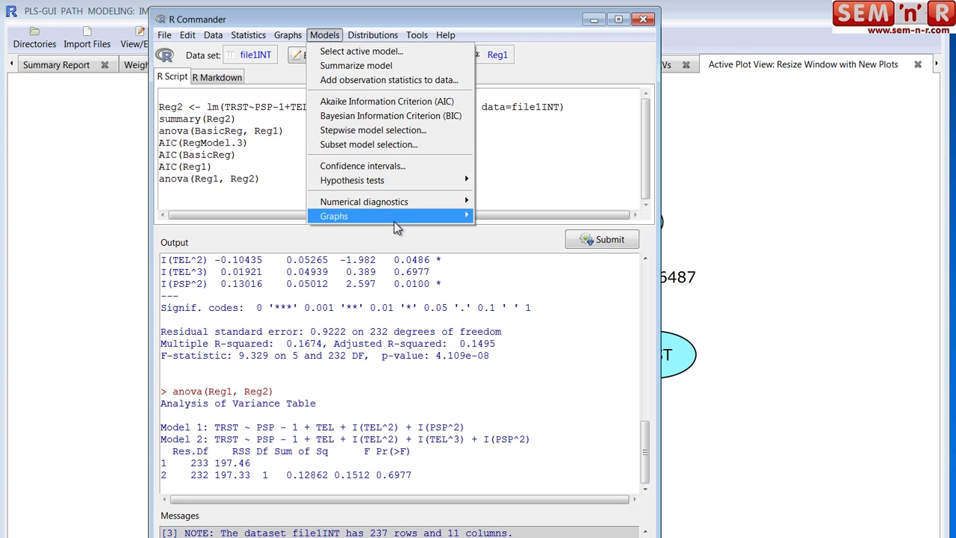
mouse_move(410, 200)
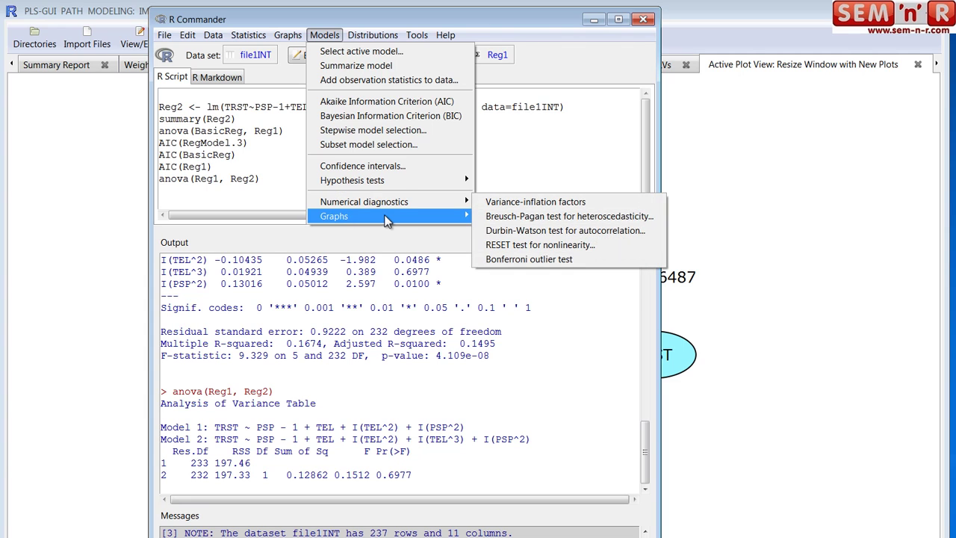
mouse_move(386, 220)
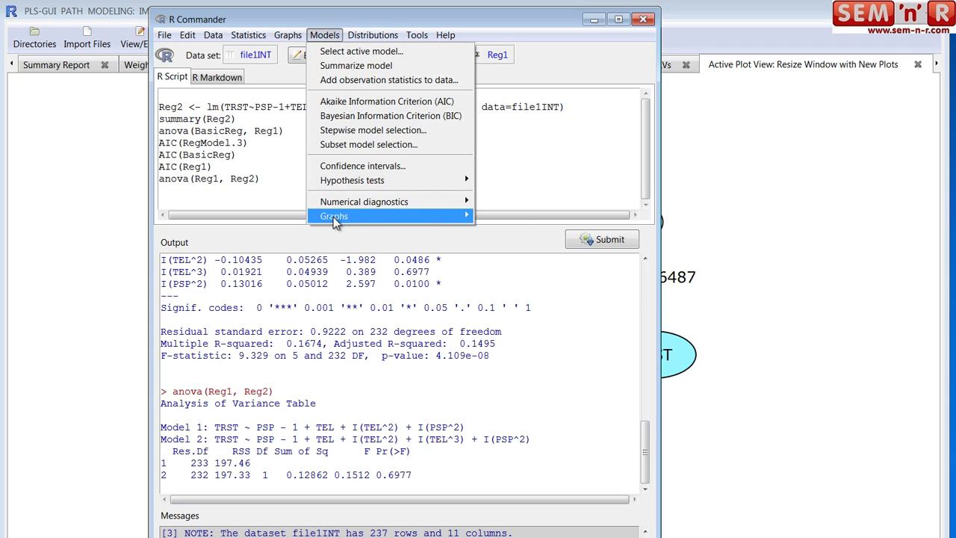
mouse_move(436, 222)
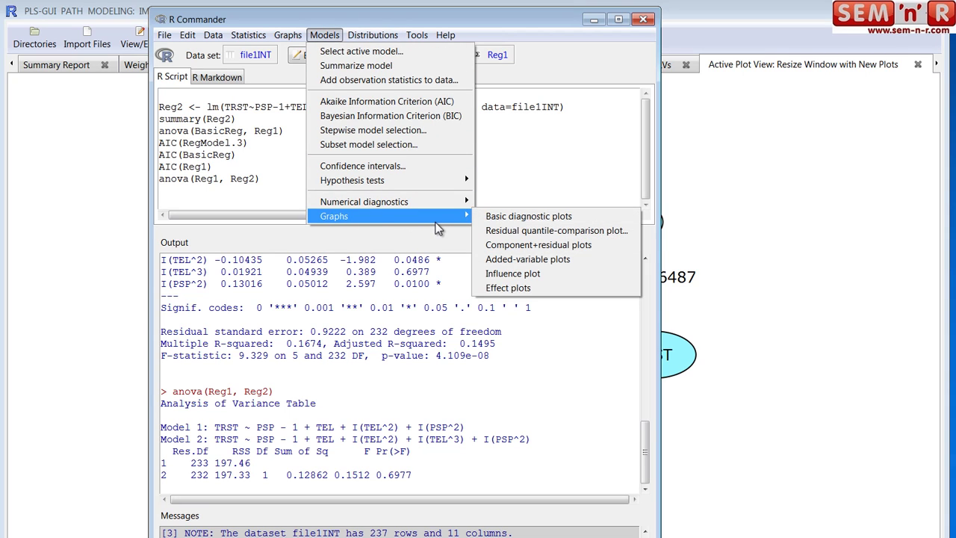
Create Reg1's basic diagnostic plots and view them in PLS-GUI's Active Plot View
click(512, 224)
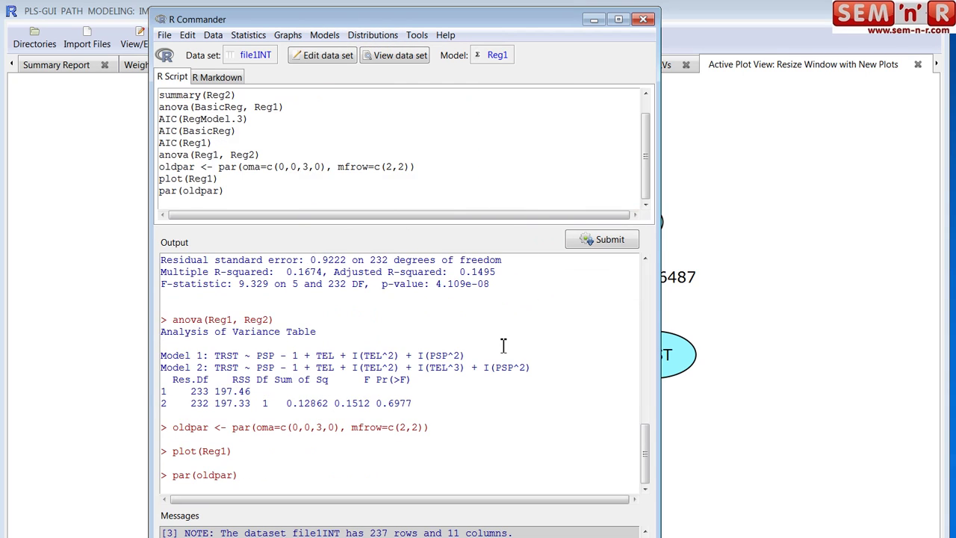
click(747, 356)
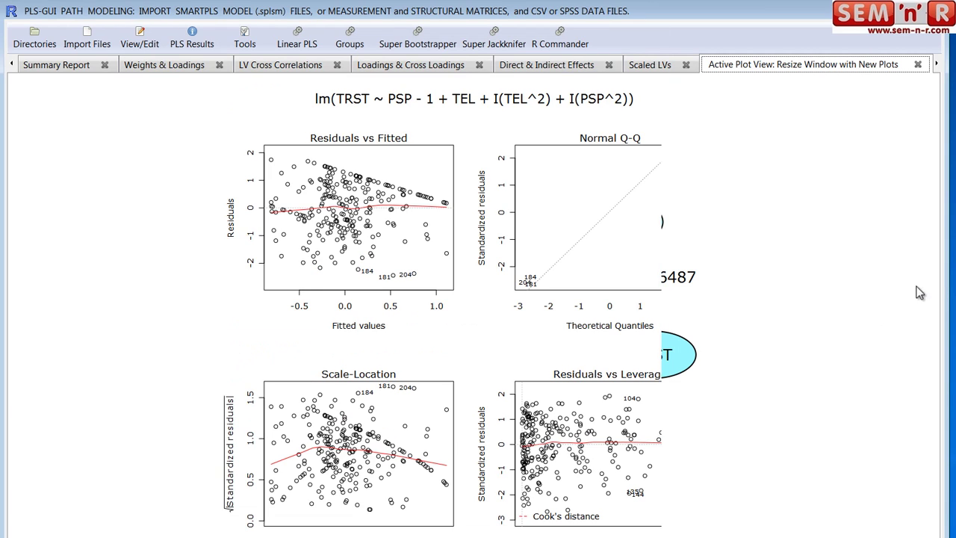